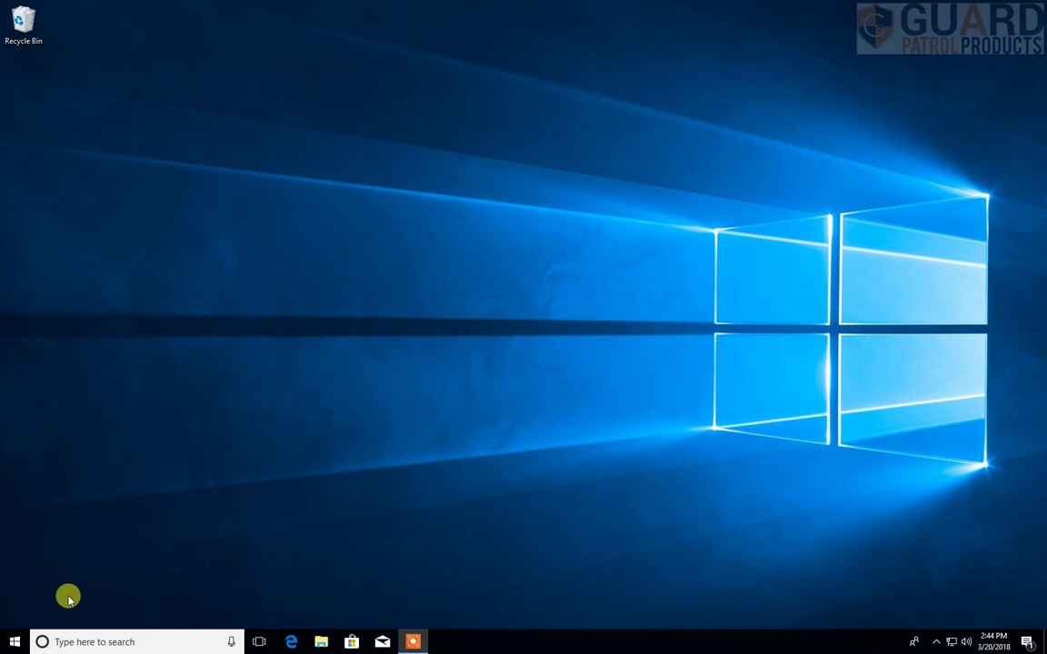
Step: Open File Explorer on DVD RW Drive (F:) Patrol_Software to list SetupEN_Y 2.0 and the manual
{"action": "left_click", "coordinate": [22, 644]}
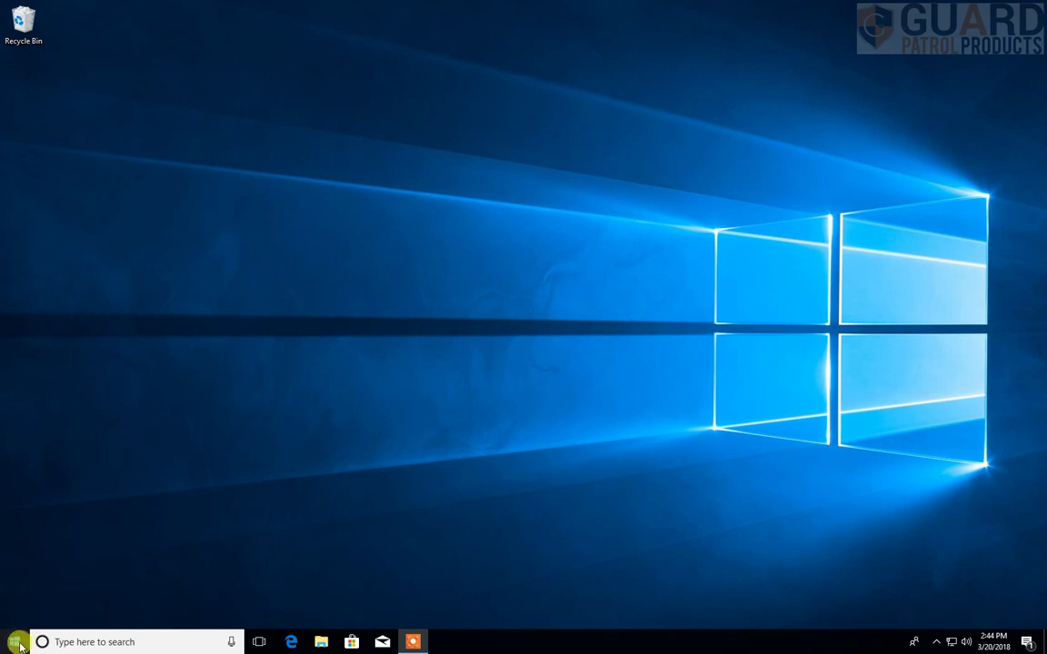
{"action": "right_click", "coordinate": [20, 643]}
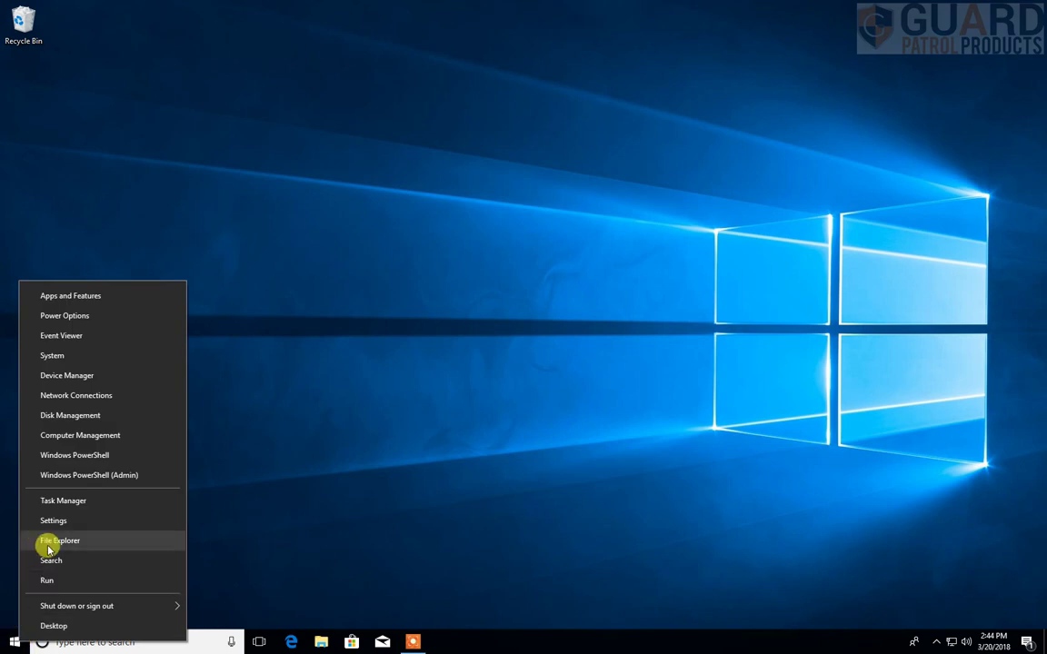
{"action": "left_click", "coordinate": [50, 543]}
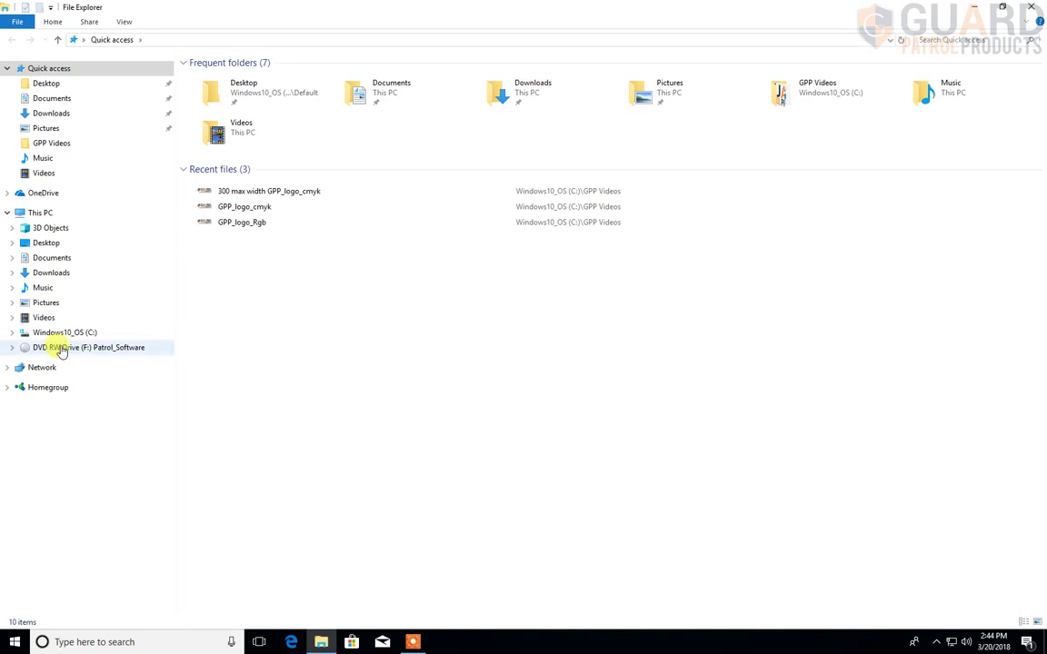
{"action": "left_click", "coordinate": [61, 350]}
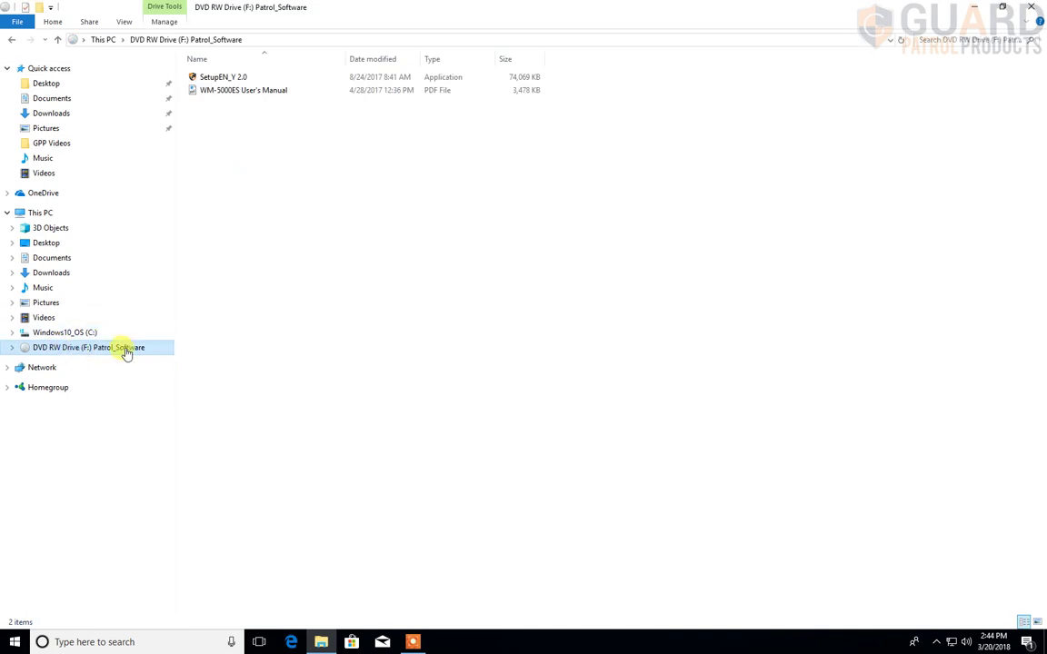
Step: Run the SetupEN_Y 2.0 installer as administrator
{"action": "left_click", "coordinate": [207, 80]}
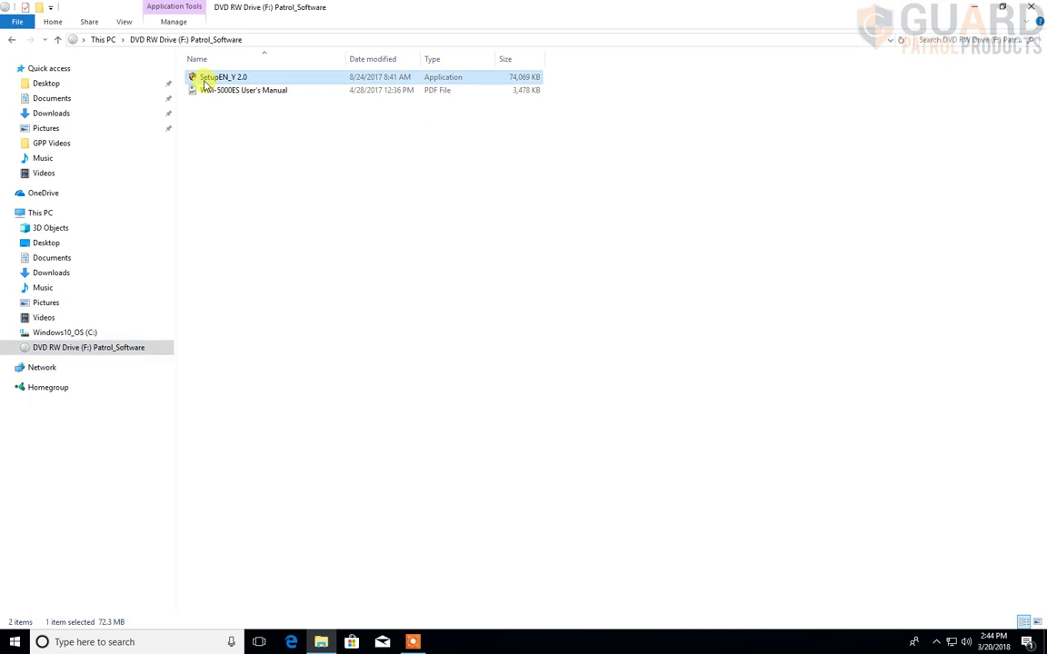
{"action": "right_click", "coordinate": [204, 81]}
{"action": "left_click", "coordinate": [283, 107]}
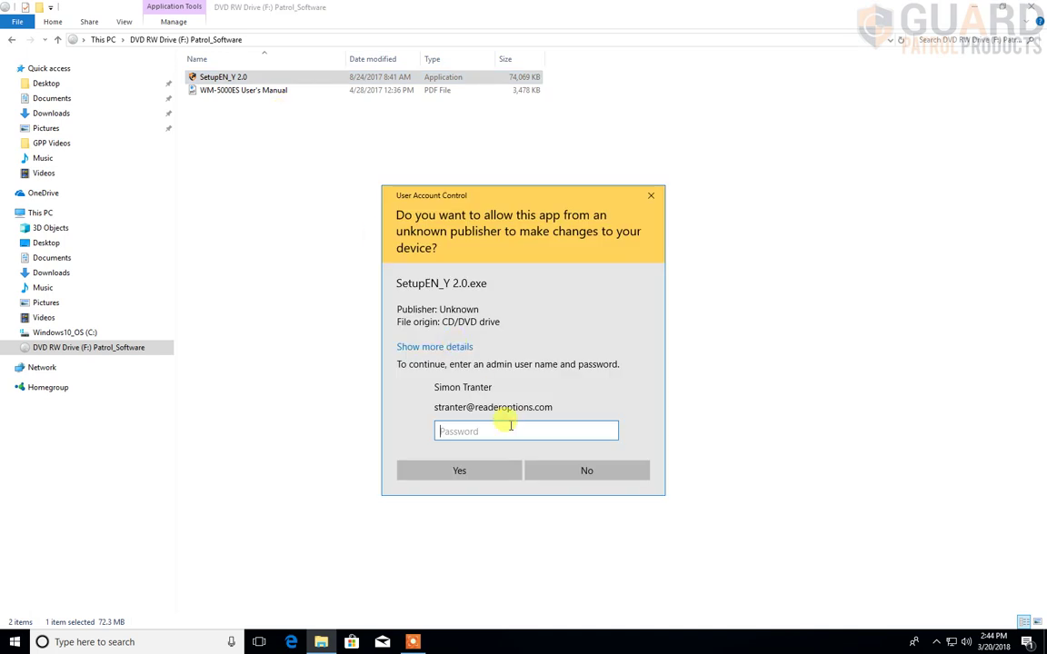
Step: Enter the admin password in User Account Control and approve the installer
{"action": "type", "text": "********"}
{"action": "left_click", "coordinate": [503, 470]}
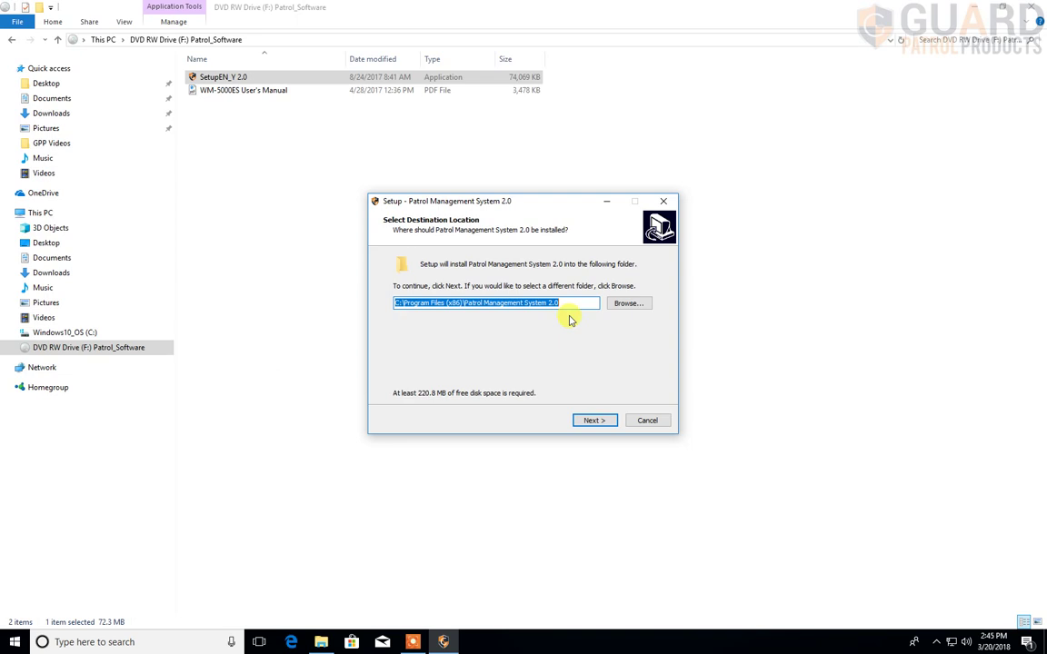
Step: Change the install folder to C:\GPP_Patrol_Software\Patrol Management System 2.0 and continue
{"action": "left_click", "coordinate": [638, 304]}
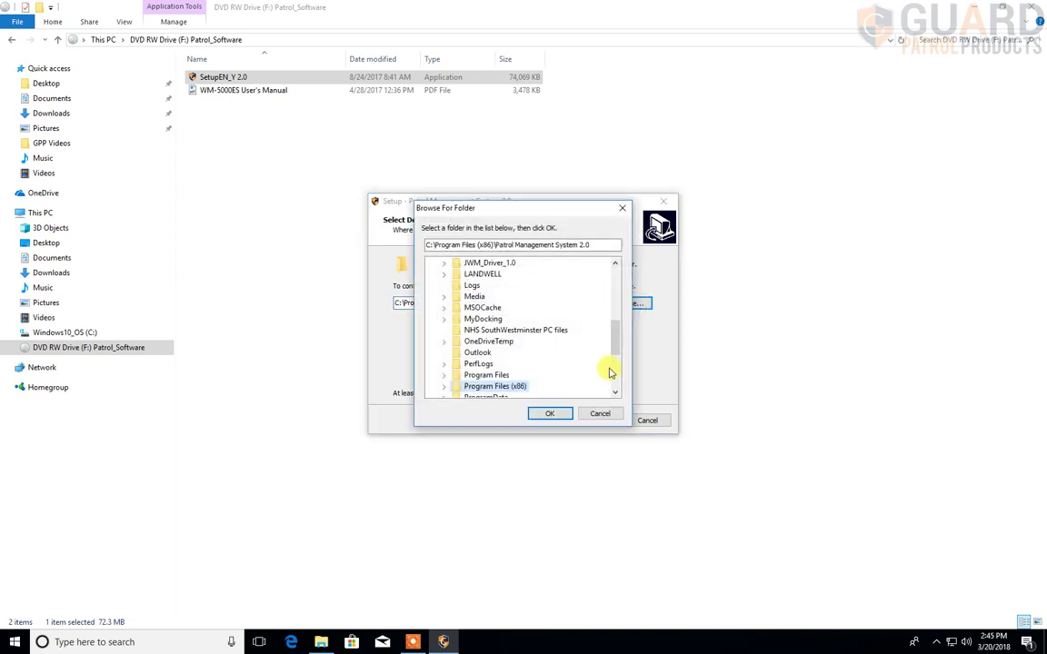
{"action": "left_click_drag", "start_coordinate": [615, 341], "coordinate": [621, 308]}
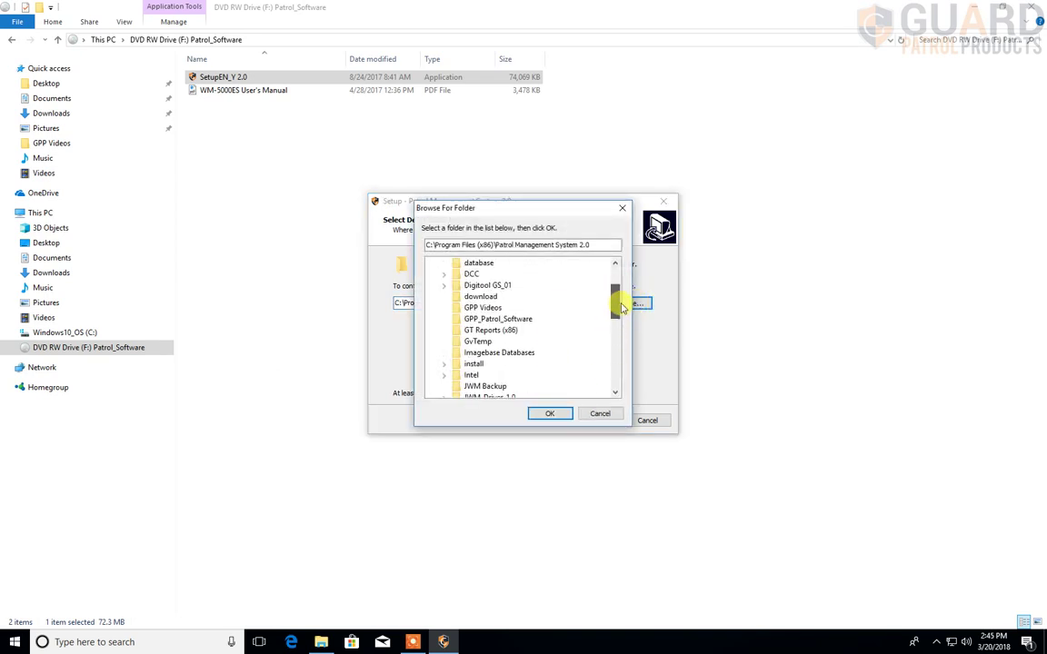
{"action": "left_click", "coordinate": [520, 320]}
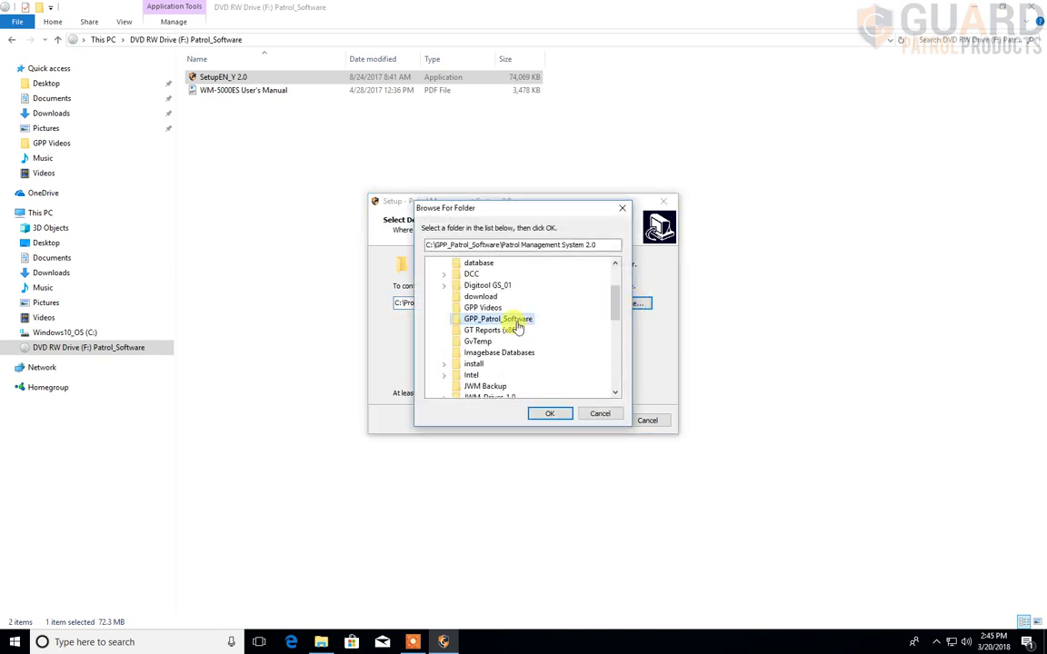
{"action": "left_click", "coordinate": [550, 415]}
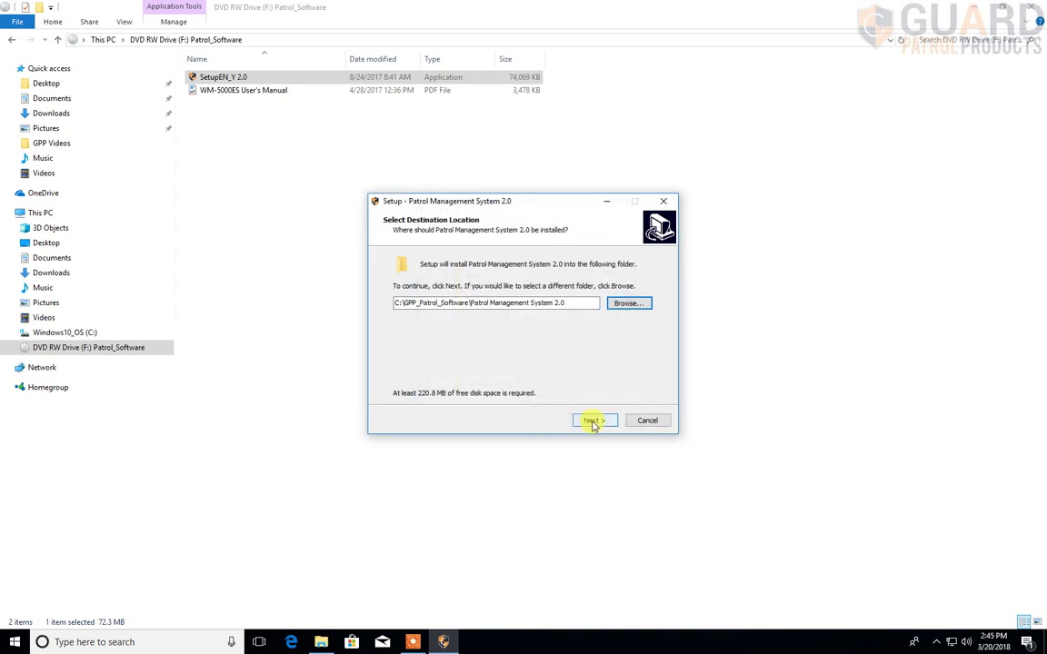
{"action": "left_click", "coordinate": [593, 420]}
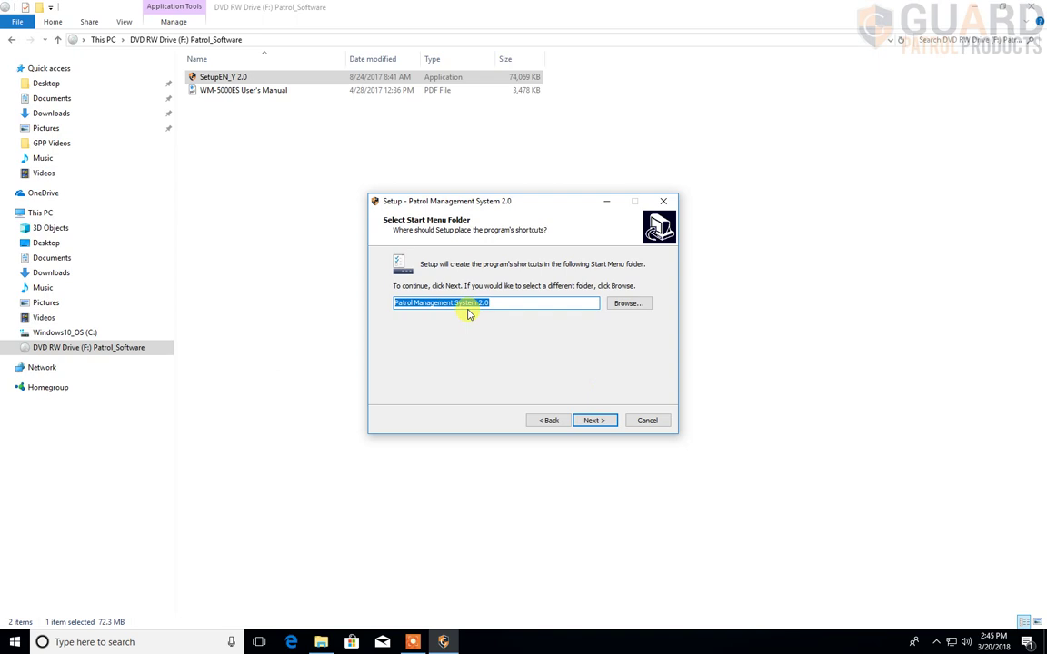
Step: Keep the default Start Menu folder and desktop shortcut, then start the installation
{"action": "left_click", "coordinate": [591, 422]}
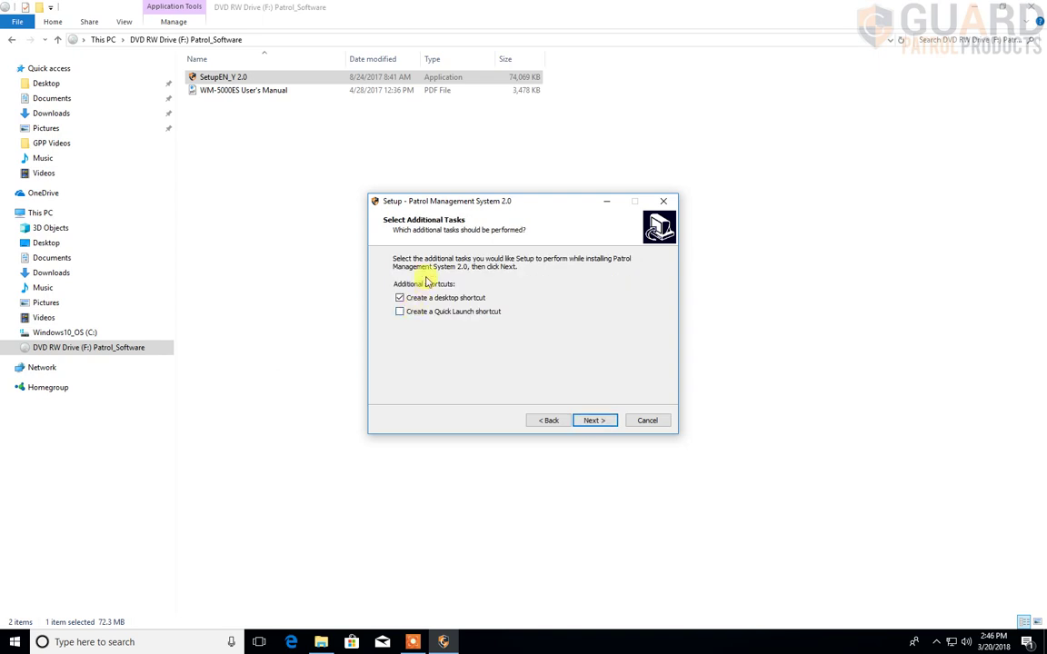
{"action": "left_click", "coordinate": [596, 421]}
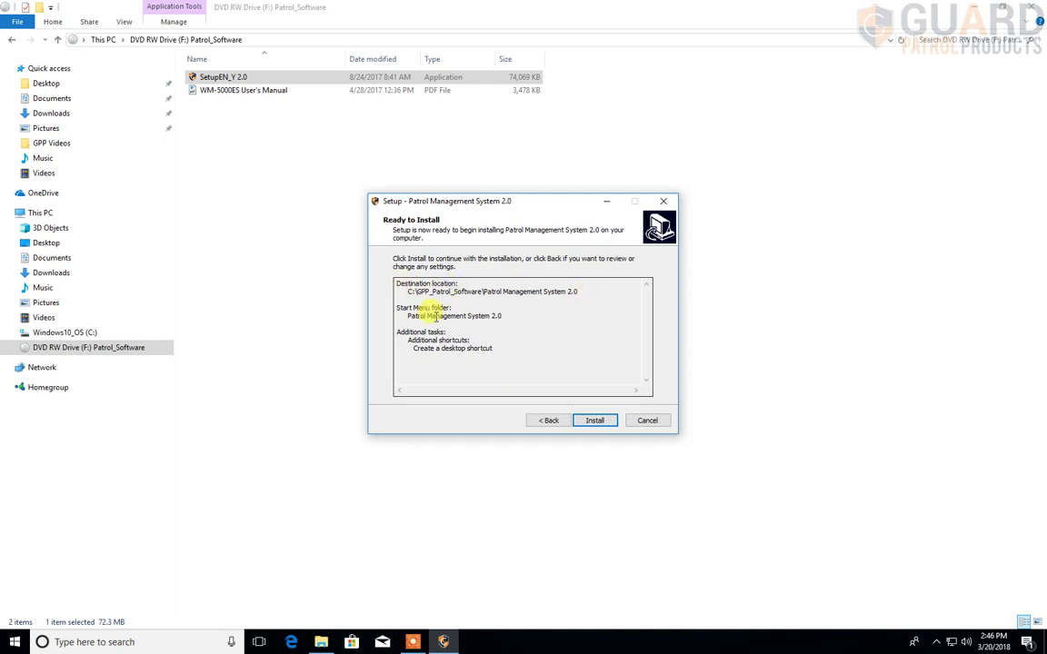
{"action": "left_click", "coordinate": [592, 421]}
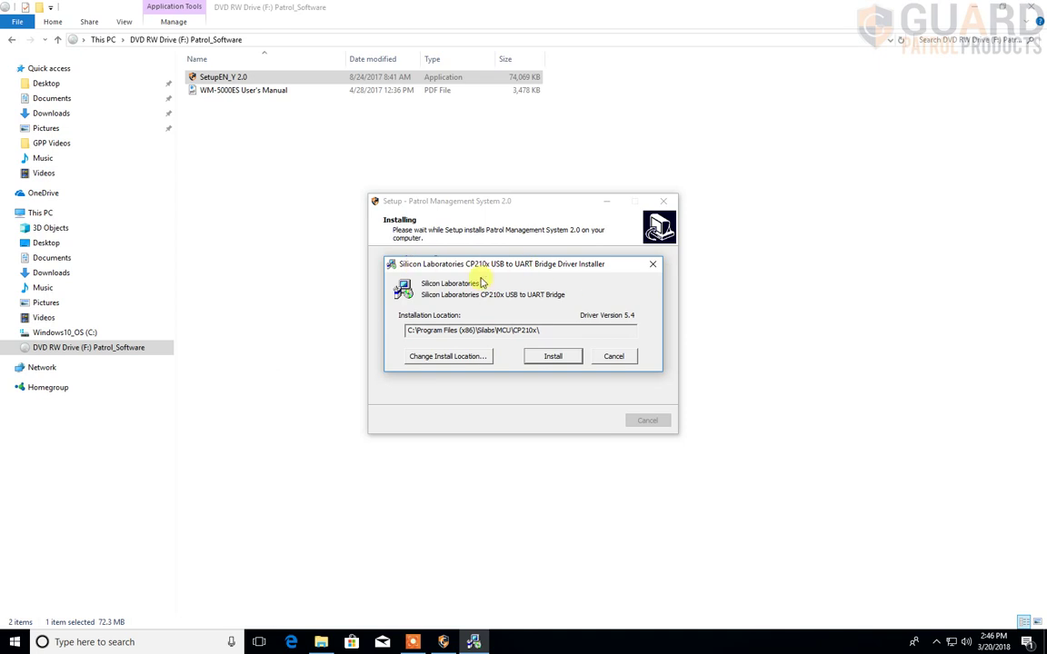
Step: Install the CP210x USB driver and dismiss the notice that newer driver 6.5.3 exists
{"action": "left_click", "coordinate": [559, 360]}
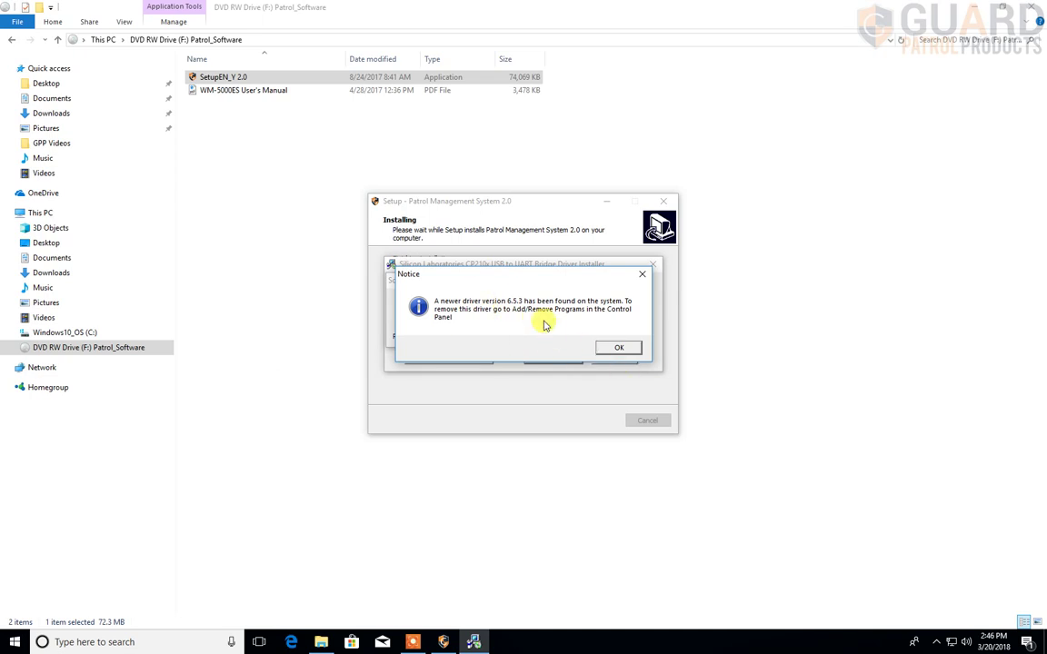
{"action": "left_click", "coordinate": [631, 352]}
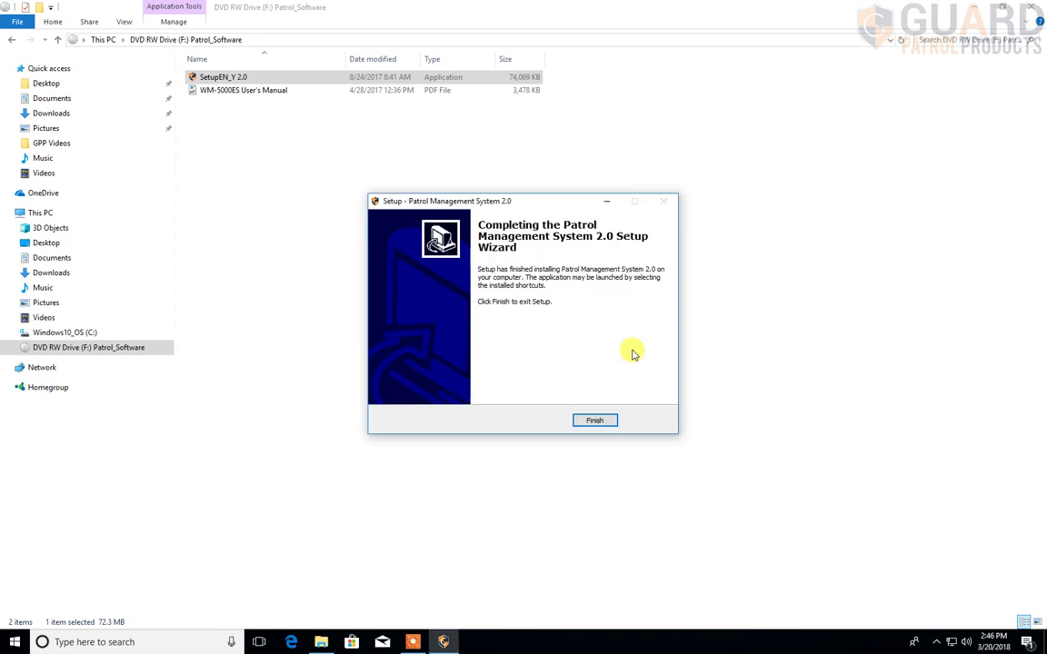
Step: Finish the setup wizard, minimize File Explorer and select the Patrol Management desktop shortcut
{"action": "left_click", "coordinate": [596, 423]}
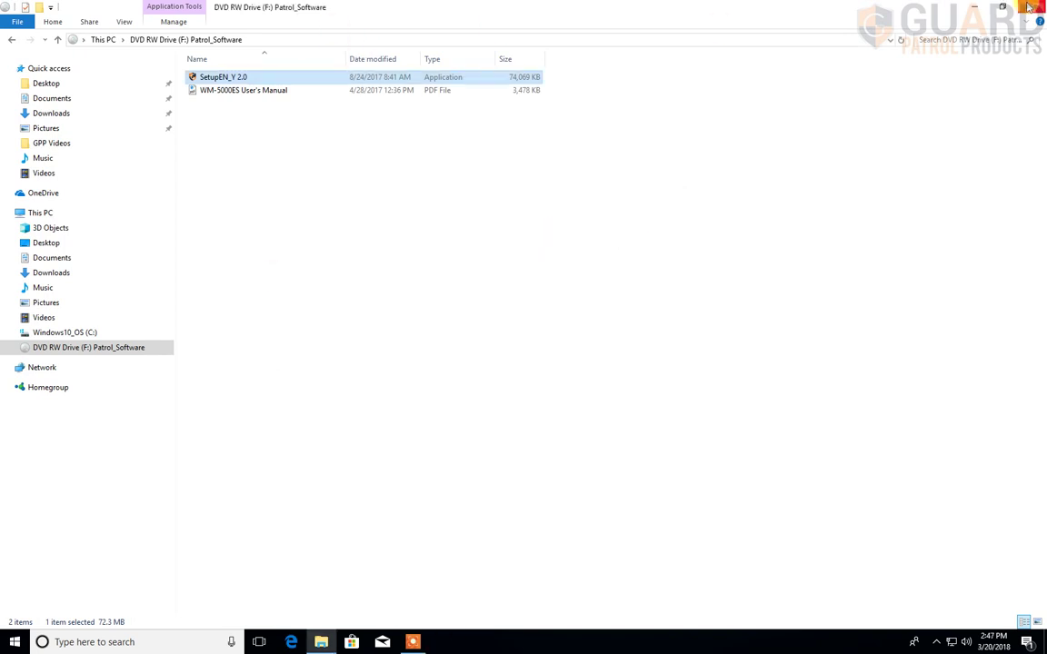
{"action": "left_click", "coordinate": [971, 7]}
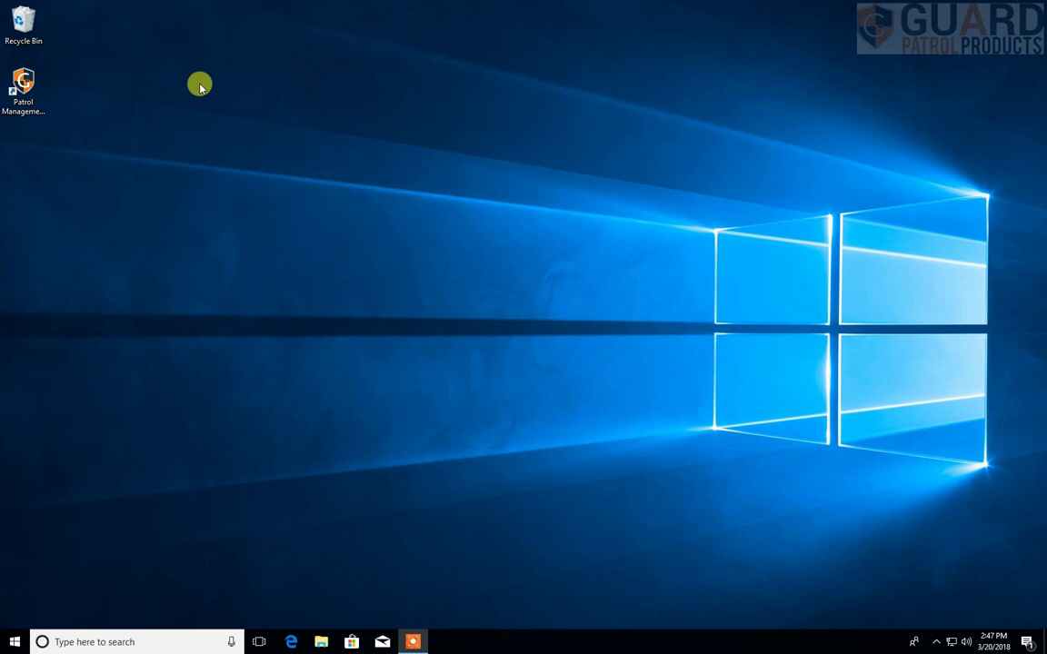
{"action": "left_click", "coordinate": [24, 88]}
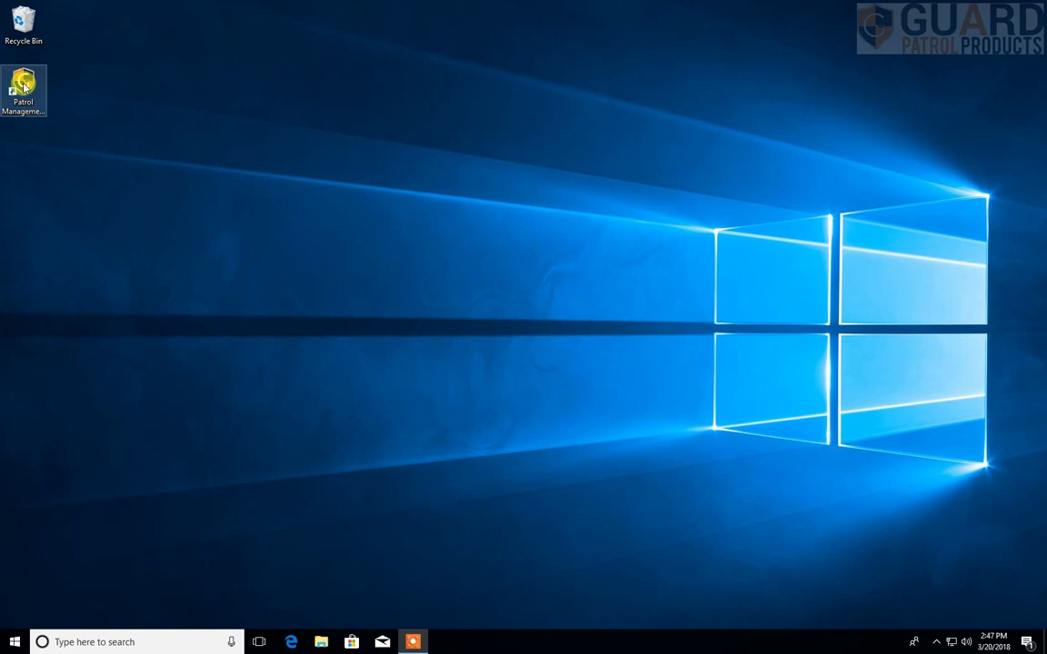
Step: Open Patrol Management System 2.0 from its desktop shortcut to reach the login window
{"action": "right_click", "coordinate": [23, 84]}
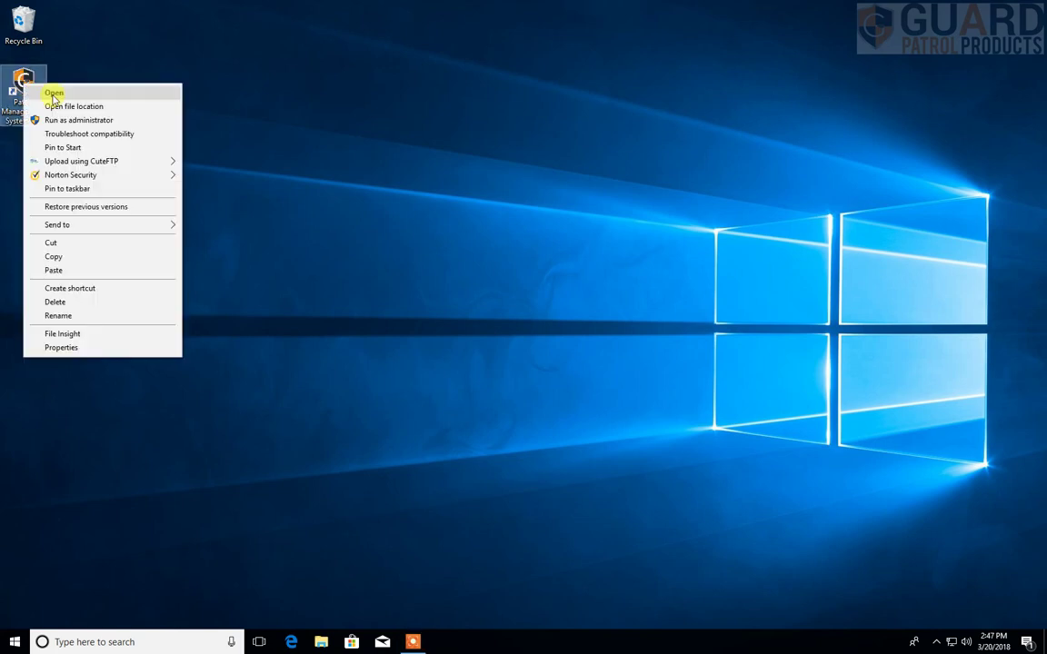
{"action": "left_click", "coordinate": [54, 93]}
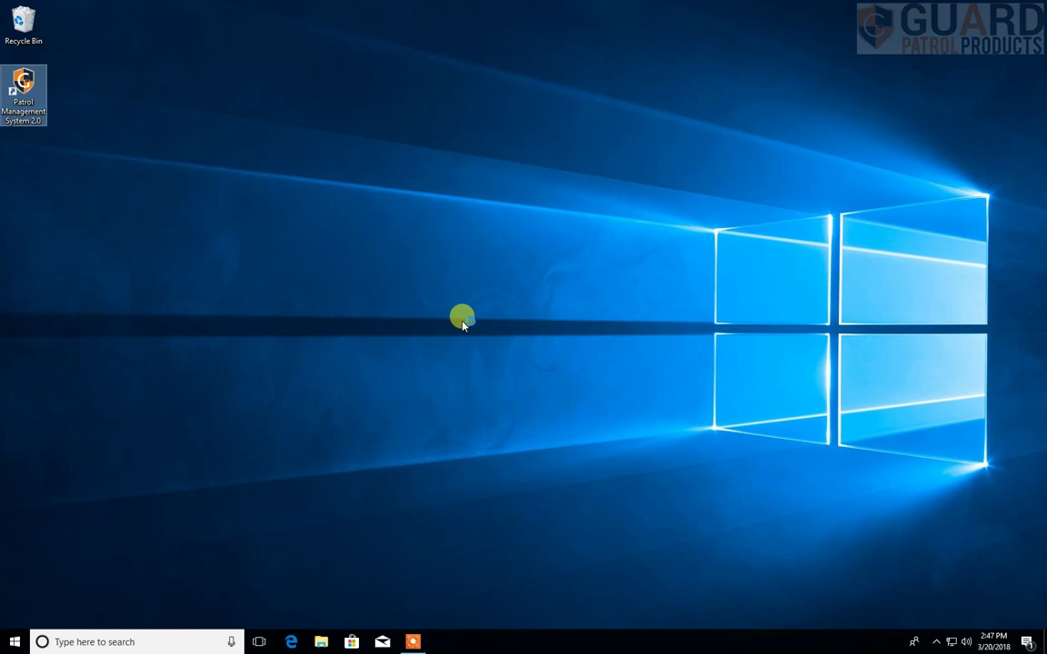
{"action": "left_click", "coordinate": [618, 328]}
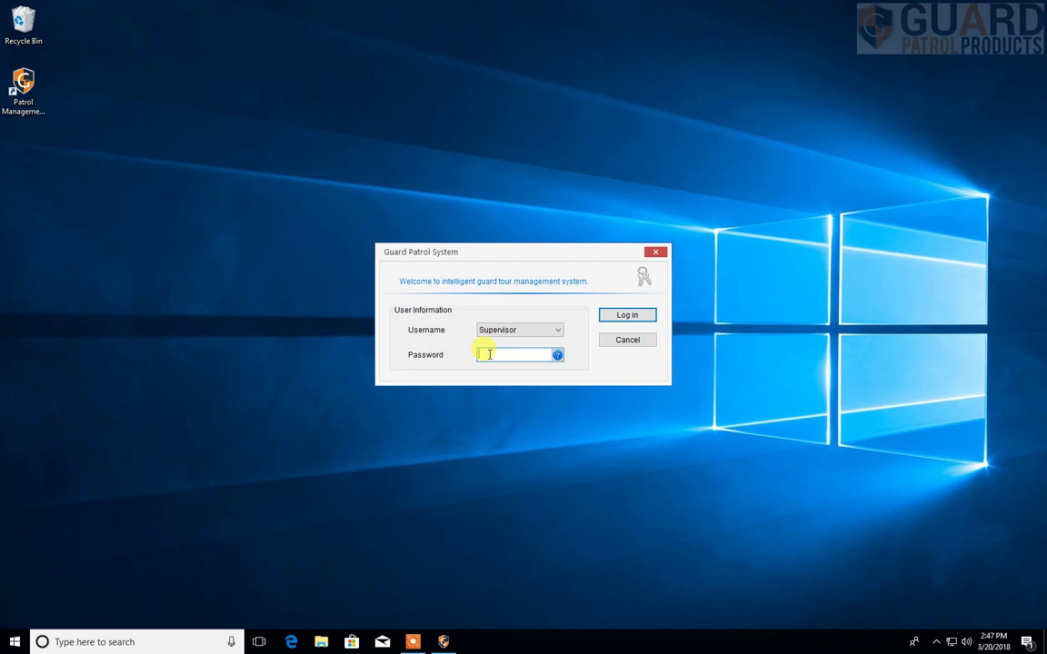
Step: Look up the default password and log in as Supervisor with it
{"action": "left_click", "coordinate": [558, 357]}
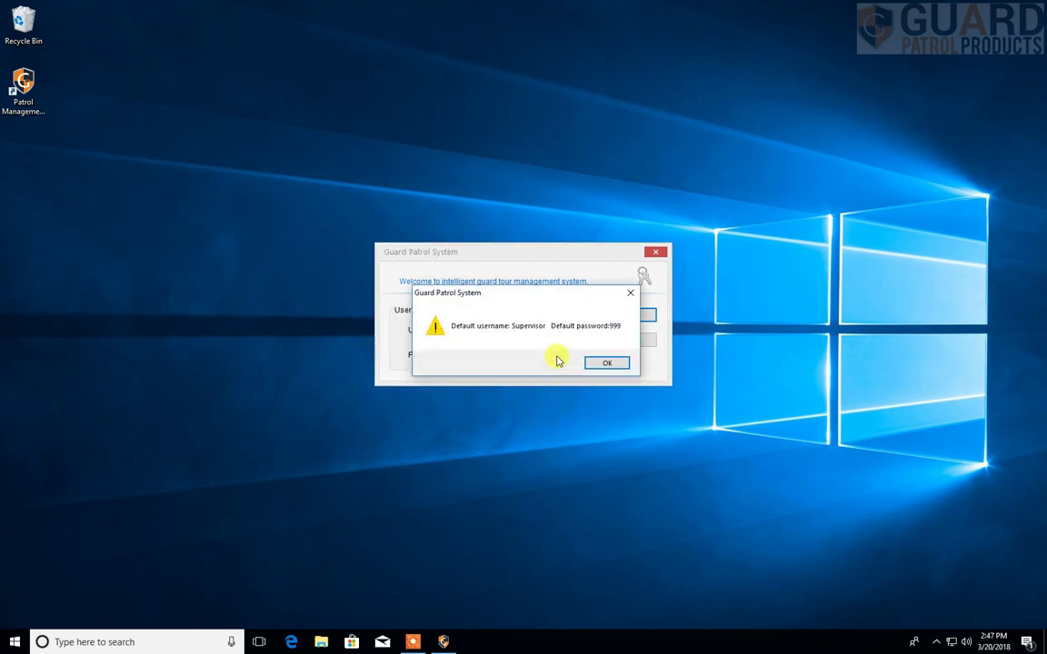
{"action": "left_click", "coordinate": [608, 365]}
{"action": "left_click", "coordinate": [633, 315]}
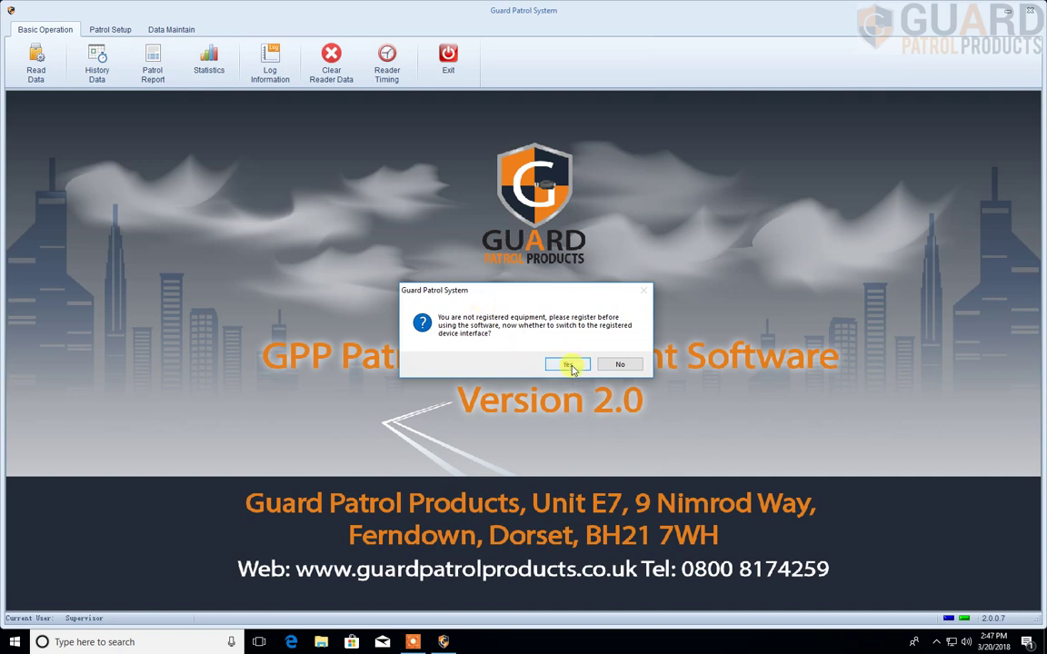
Step: Accept the unregistered-equipment prompt and register the WM5000ES reader as a device
{"action": "left_click", "coordinate": [570, 365]}
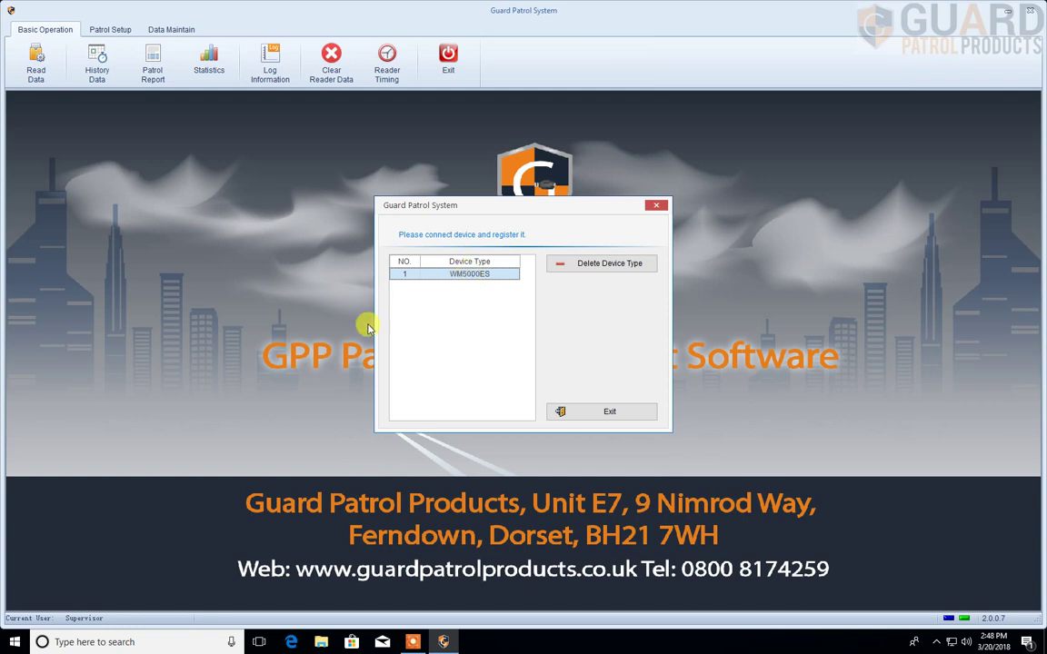
{"action": "left_click", "coordinate": [604, 415]}
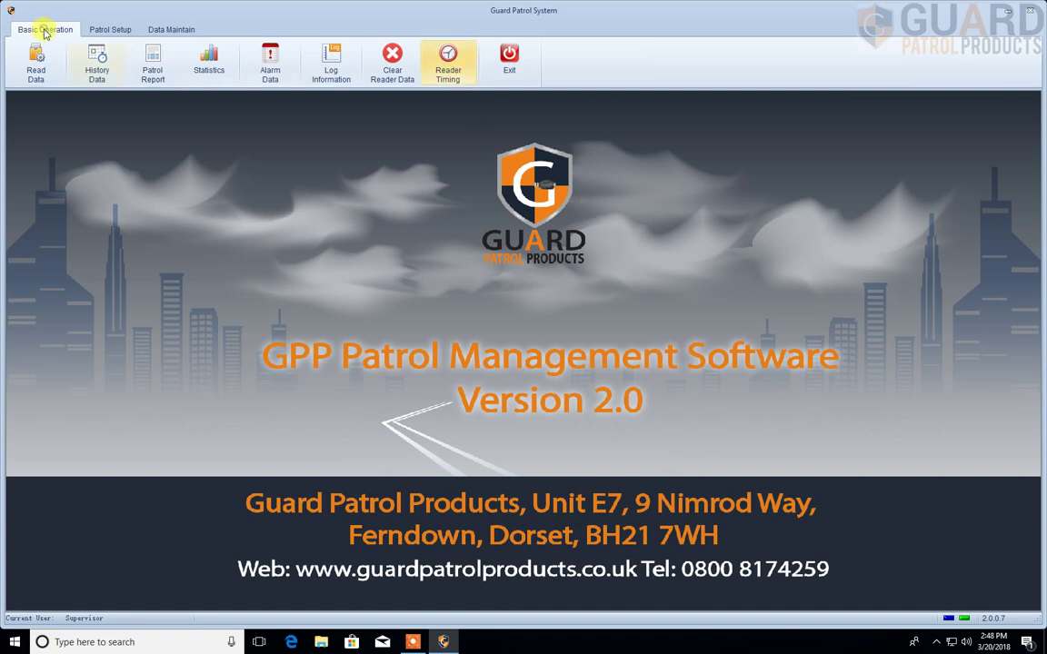
Step: Sync the reader's clock to the computer time and wipe all data stored on the reader
{"action": "left_click", "coordinate": [448, 75]}
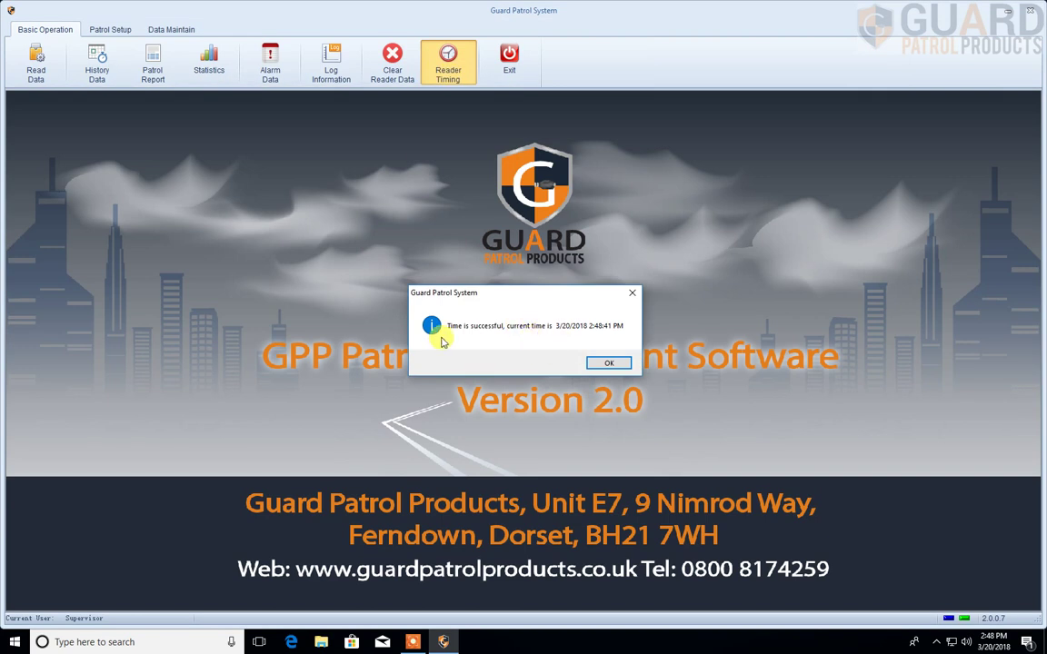
{"action": "left_click", "coordinate": [611, 364]}
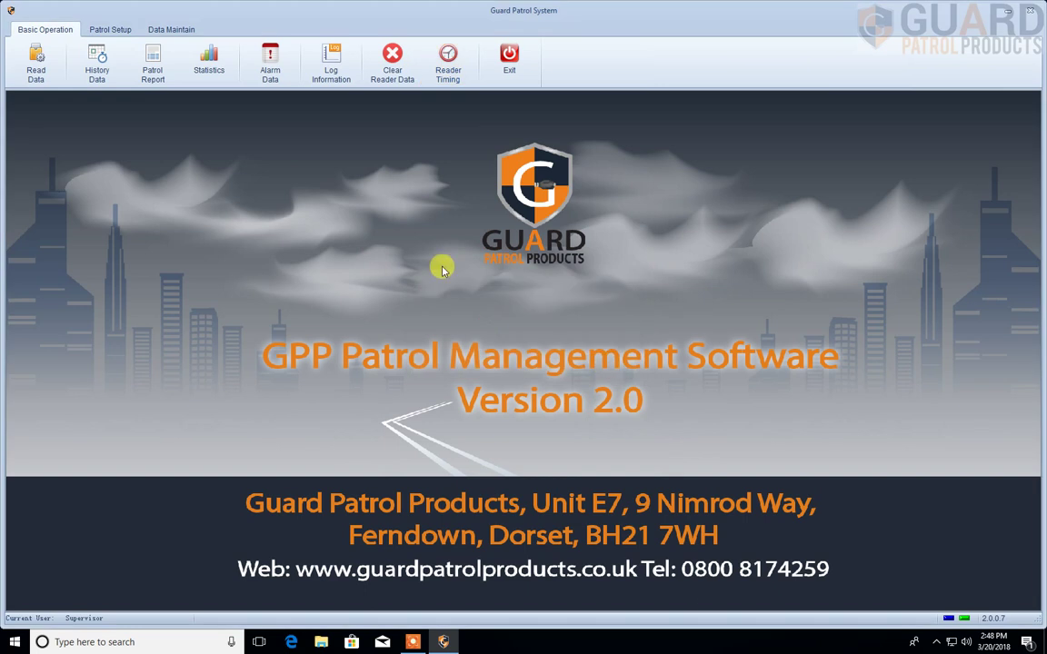
{"action": "left_click", "coordinate": [394, 59]}
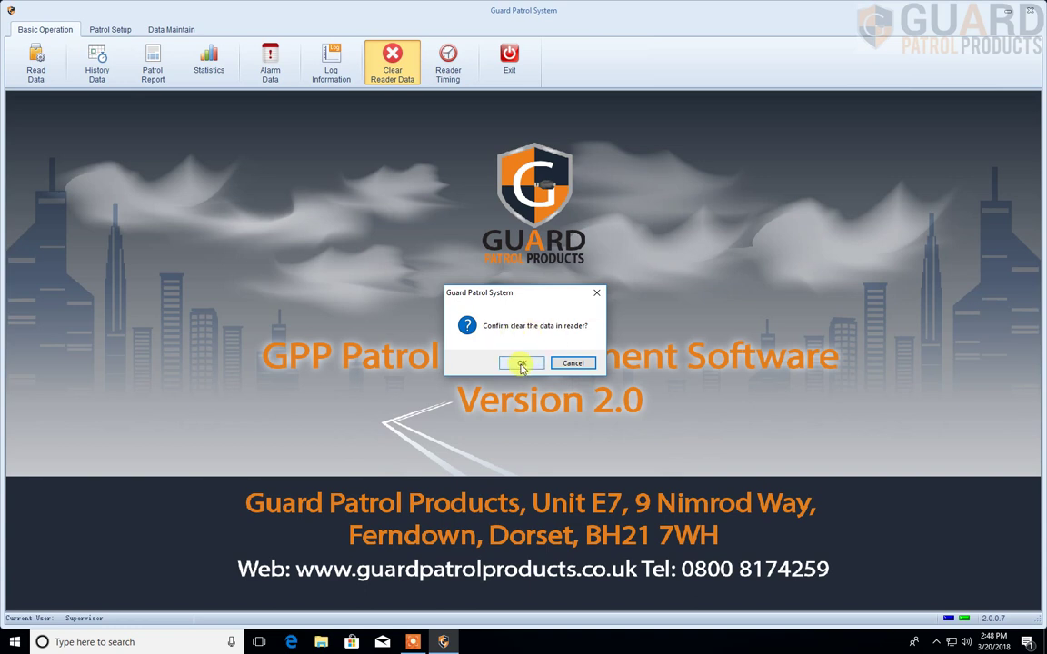
{"action": "left_click", "coordinate": [515, 361]}
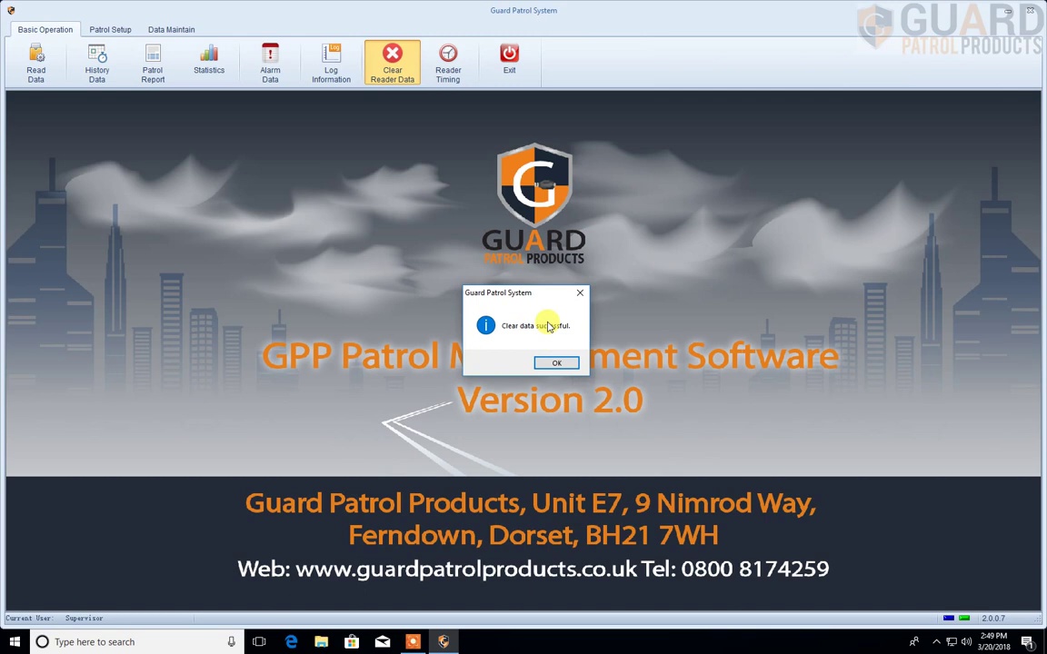
{"action": "left_click", "coordinate": [563, 364]}
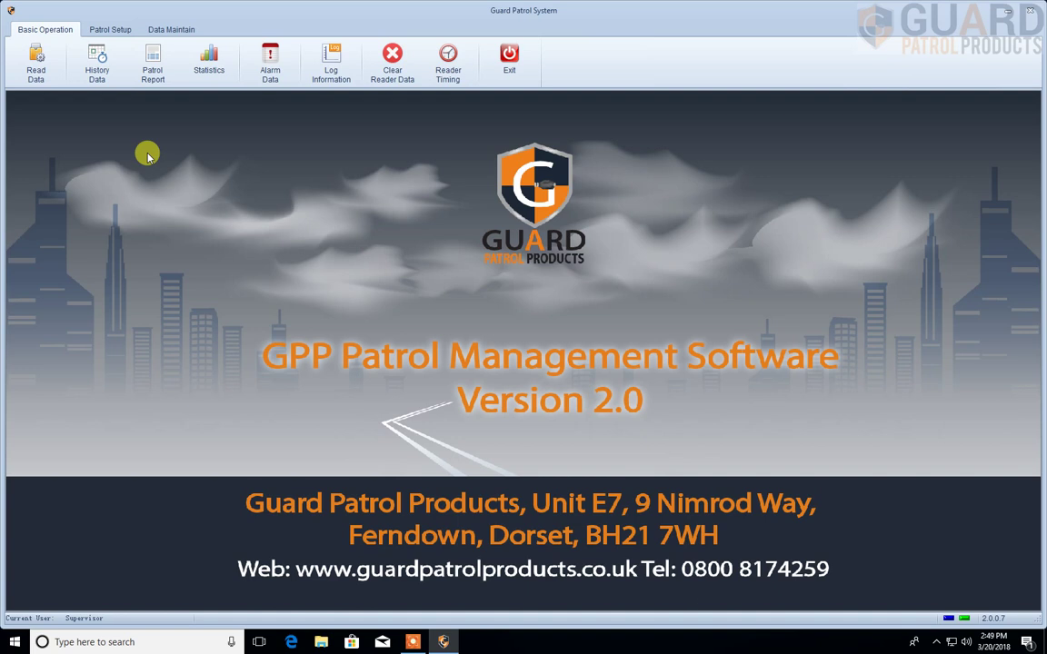
Step: Show the empty checkpoint list in Checkpoint Setup under Patrol Setup
{"action": "left_click", "coordinate": [115, 31]}
{"action": "left_click", "coordinate": [96, 68]}
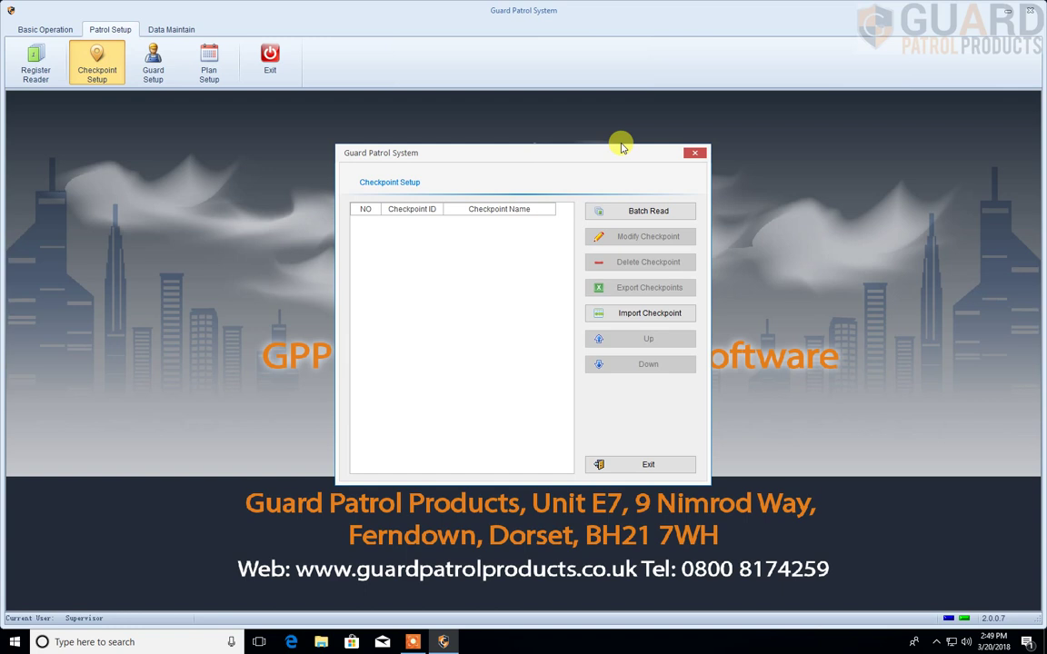
Step: Batch-read the two checkpoints, renaming @1 to 'Main Reception' and @2 to 'Rear Loading Bay'
{"action": "left_click", "coordinate": [640, 216]}
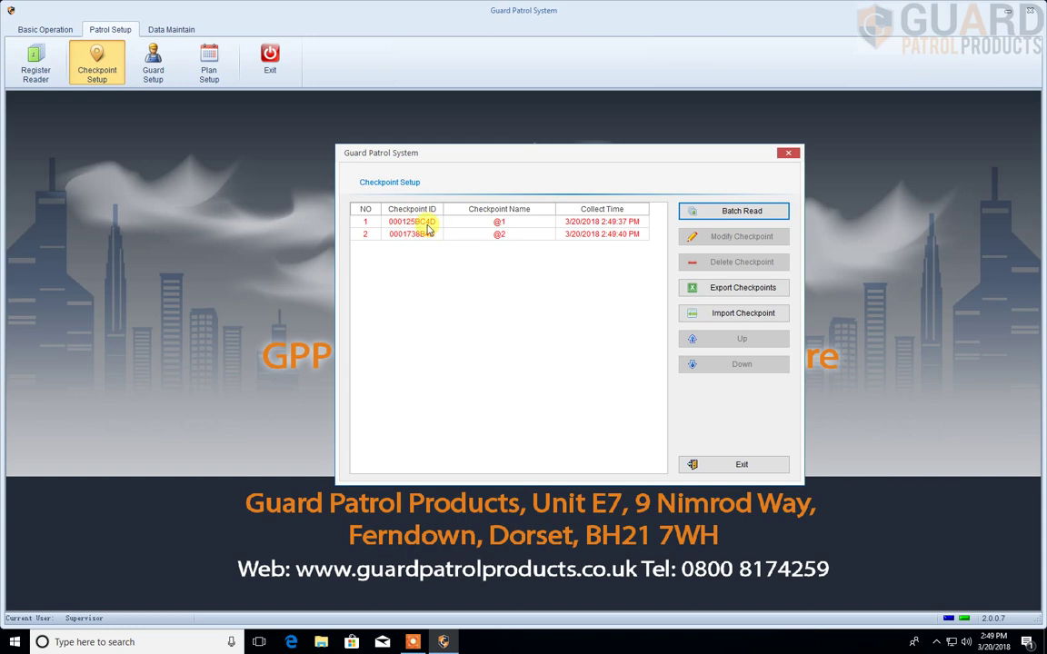
{"action": "double_click", "coordinate": [496, 222]}
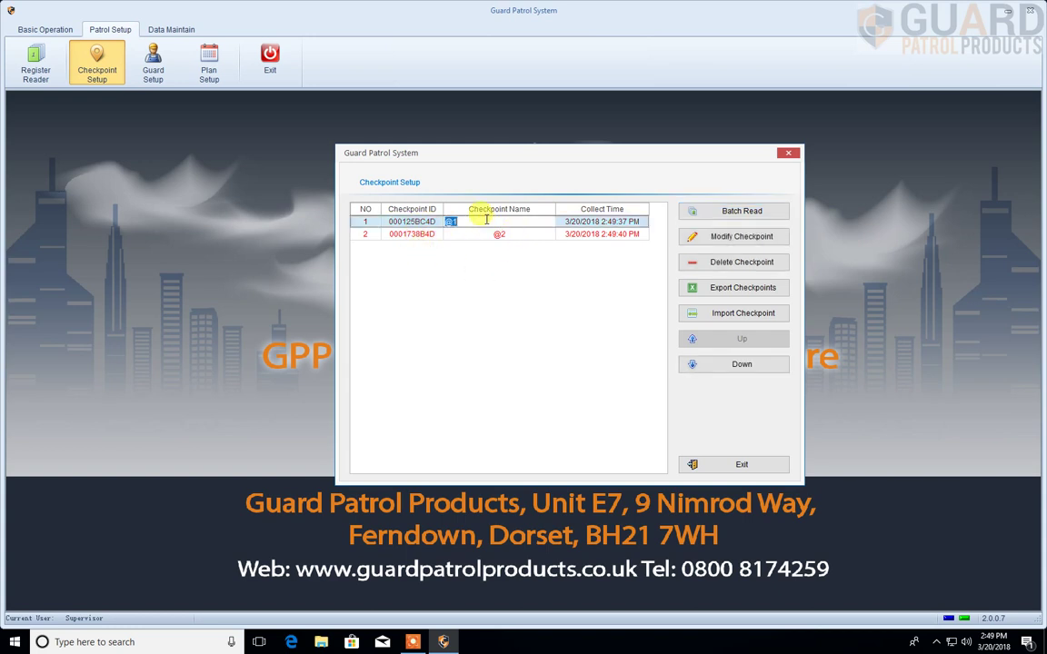
{"action": "left_click", "coordinate": [454, 221]}
{"action": "left_click_drag", "start_coordinate": [456, 221], "coordinate": [440, 219]}
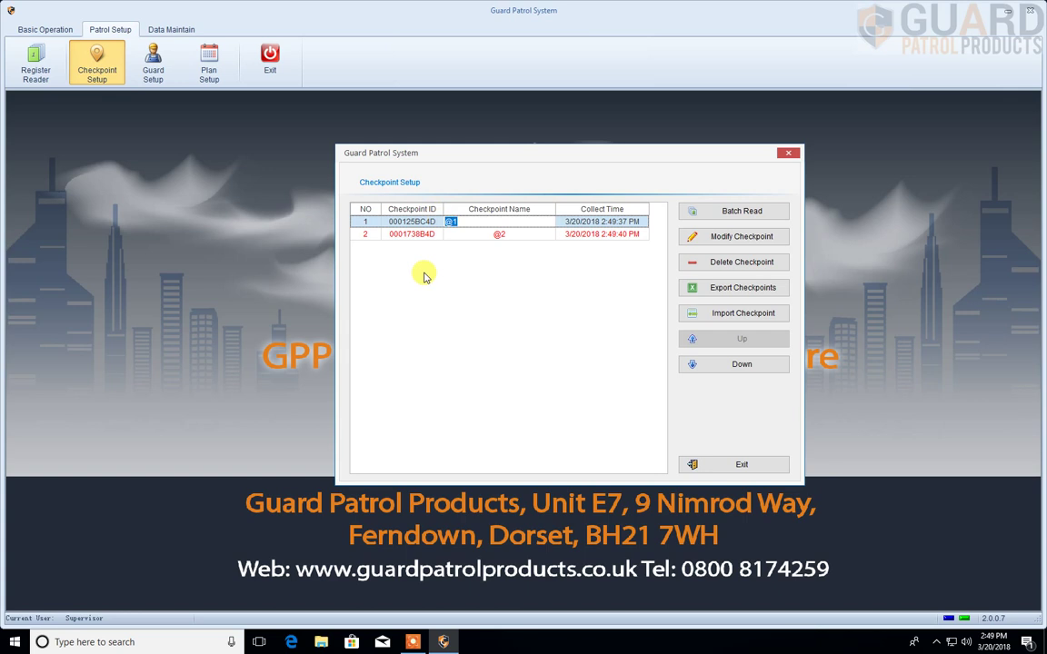
{"action": "type", "text": "Main Rece"}
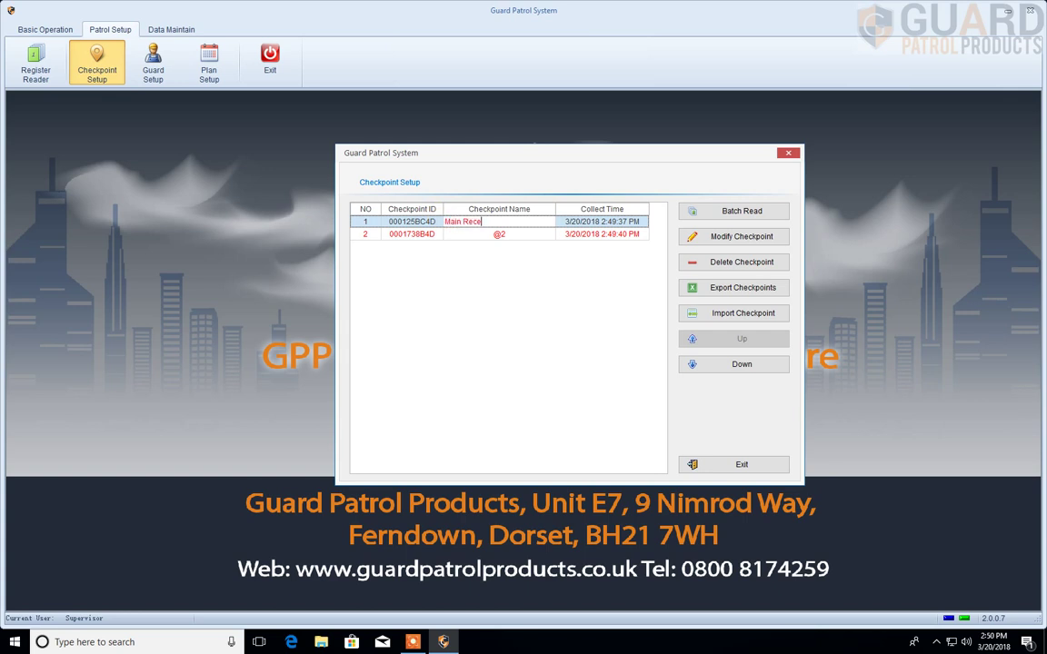
{"action": "type", "text": "ption"}
{"action": "left_click", "coordinate": [480, 234]}
{"action": "type", "text": "Rear Loa"}
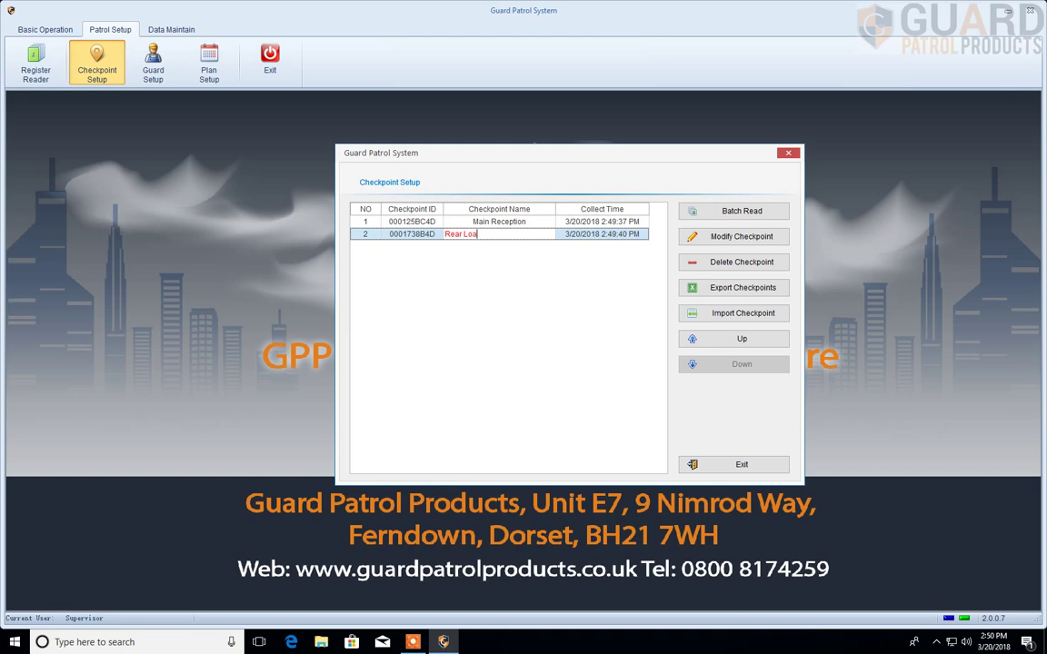
{"action": "type", "text": "ding Bay"}
{"action": "left_click", "coordinate": [504, 276]}
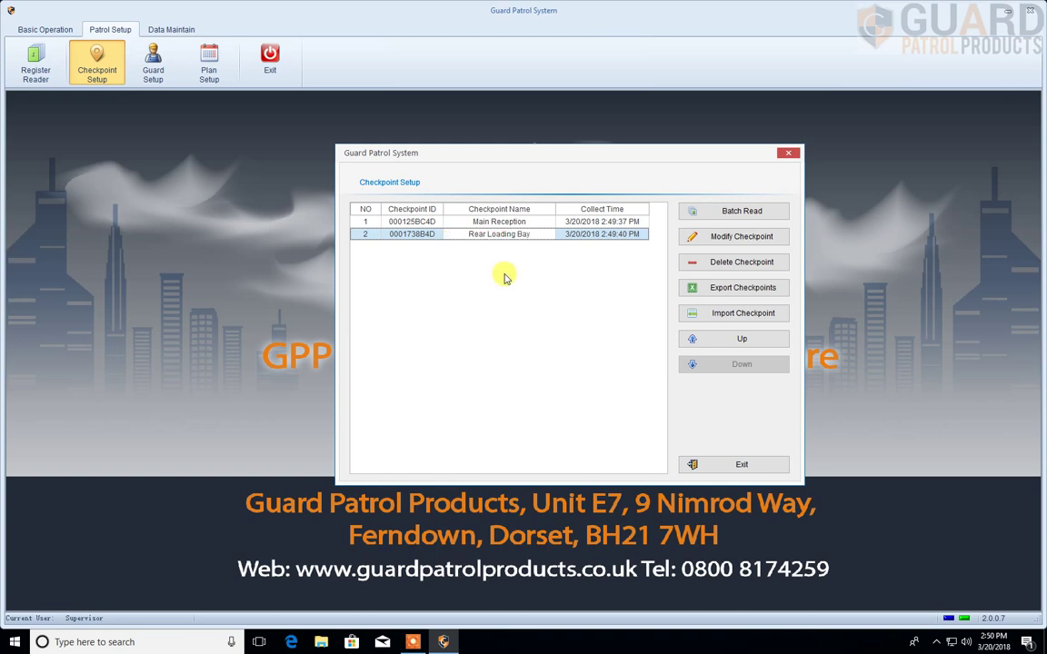
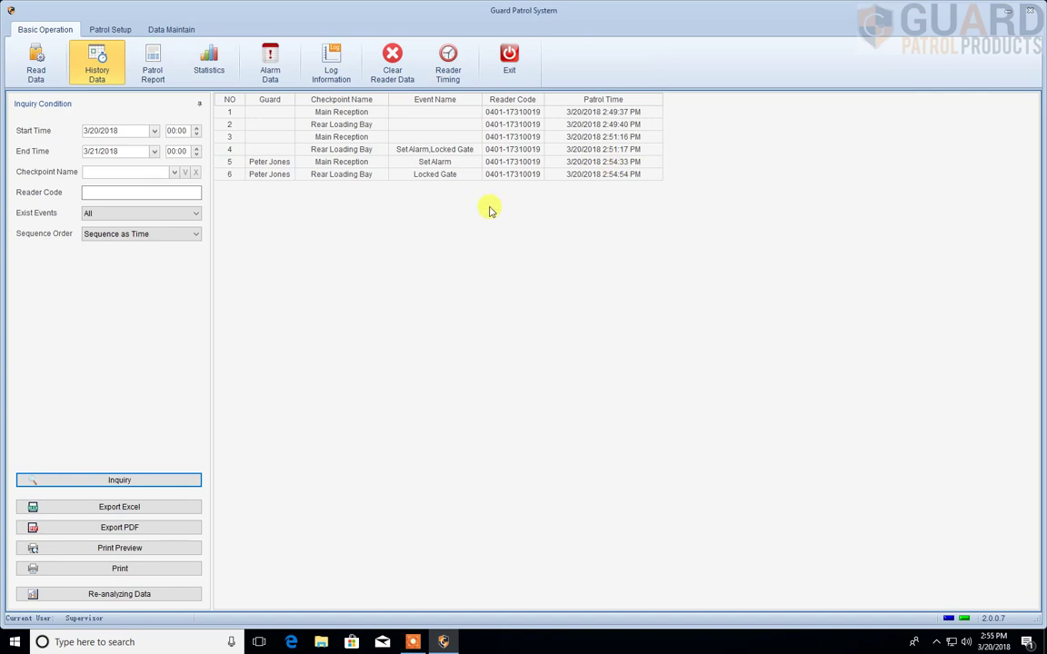
Step: Download the patrol records stored on the reader with Read Data
{"action": "left_click", "coordinate": [38, 73]}
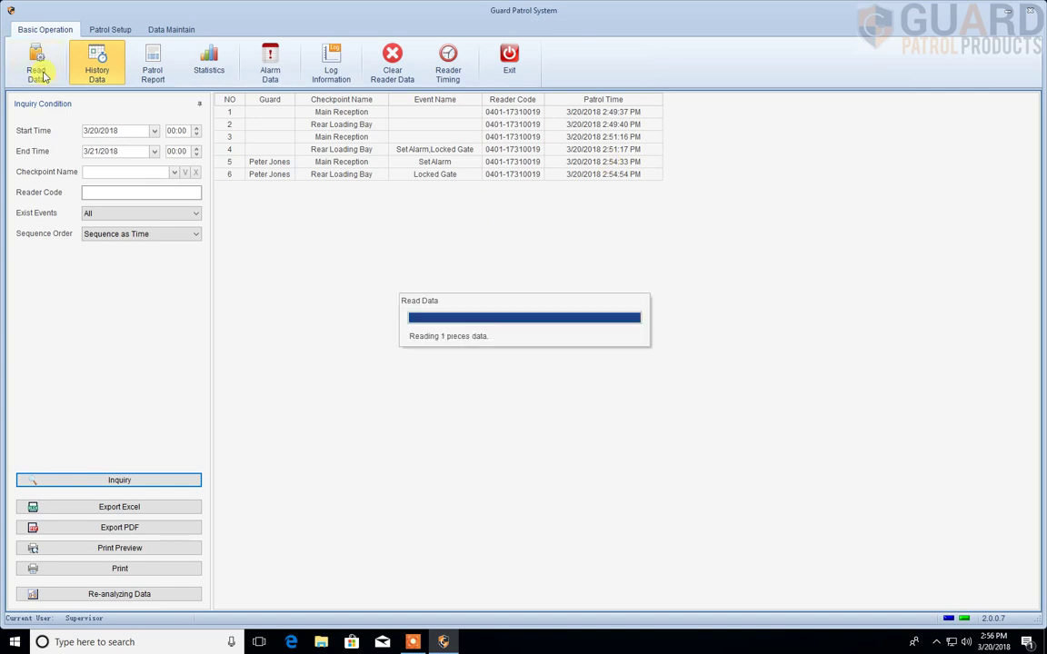
Step: Rerun the history inquiry to show the new Main Reception Locked Gate record
{"action": "left_click", "coordinate": [156, 480]}
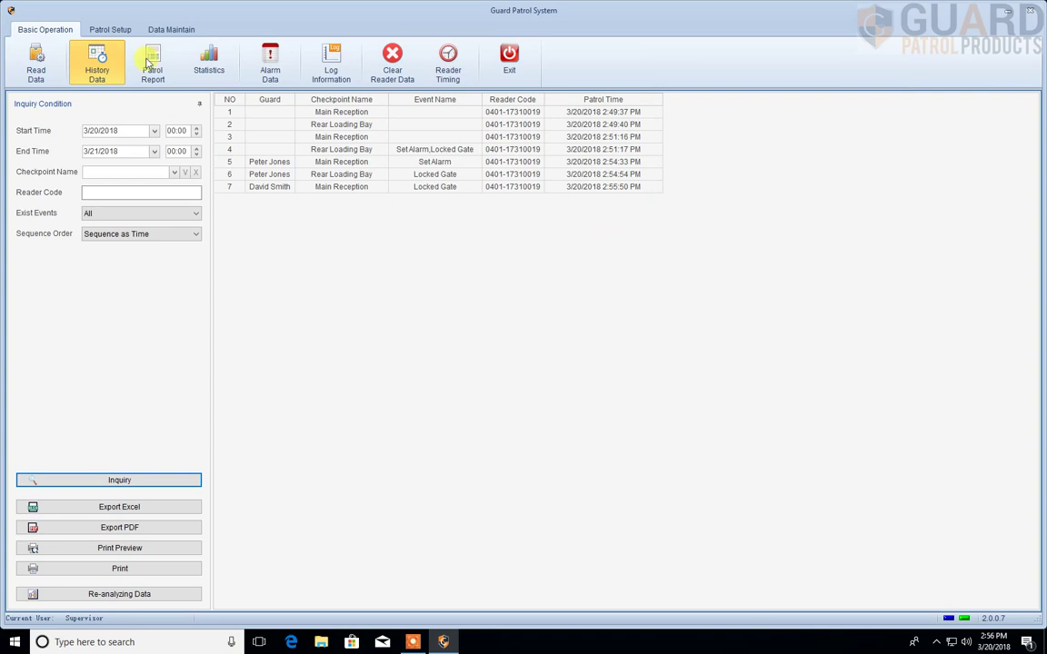
Step: Start a new patrol plan named 'Daily Check' in Plan Setup
{"action": "left_click", "coordinate": [118, 33]}
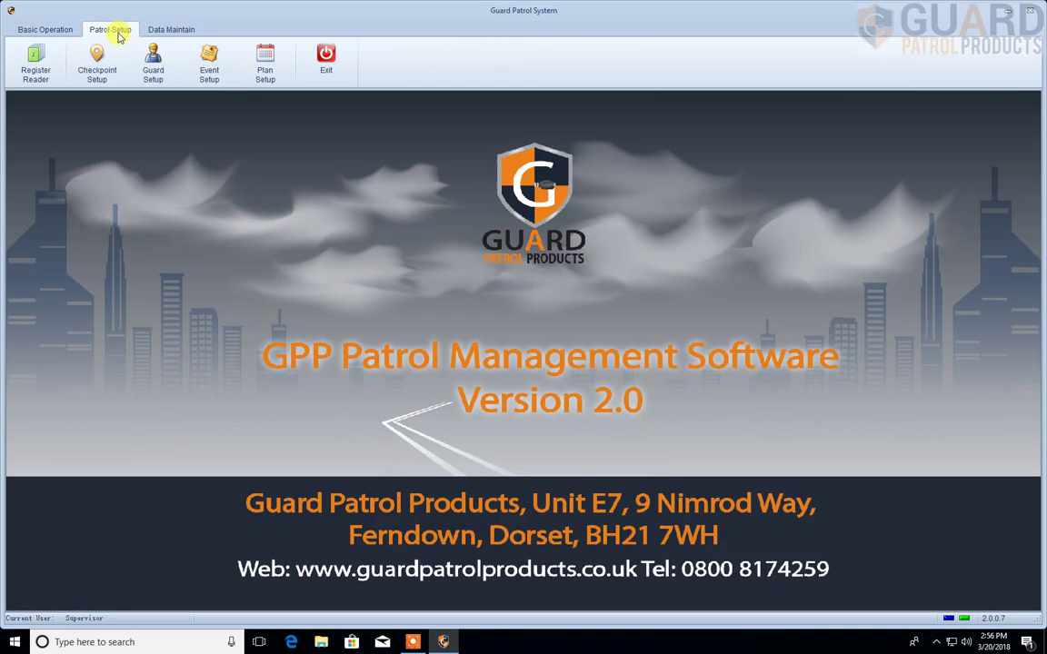
{"action": "left_click", "coordinate": [270, 77]}
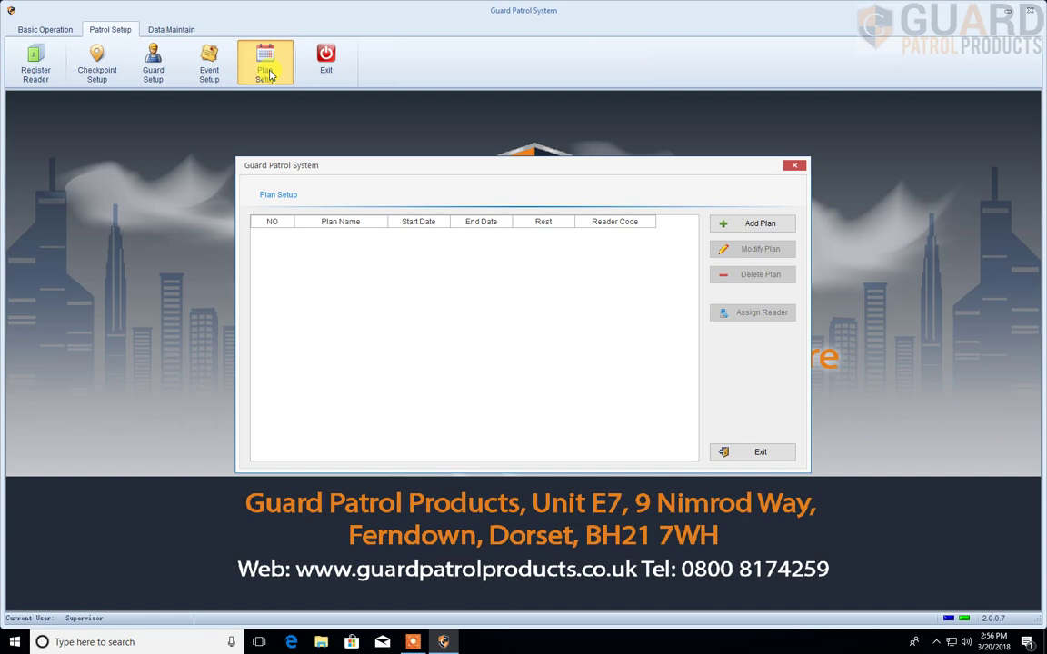
{"action": "left_click", "coordinate": [751, 227]}
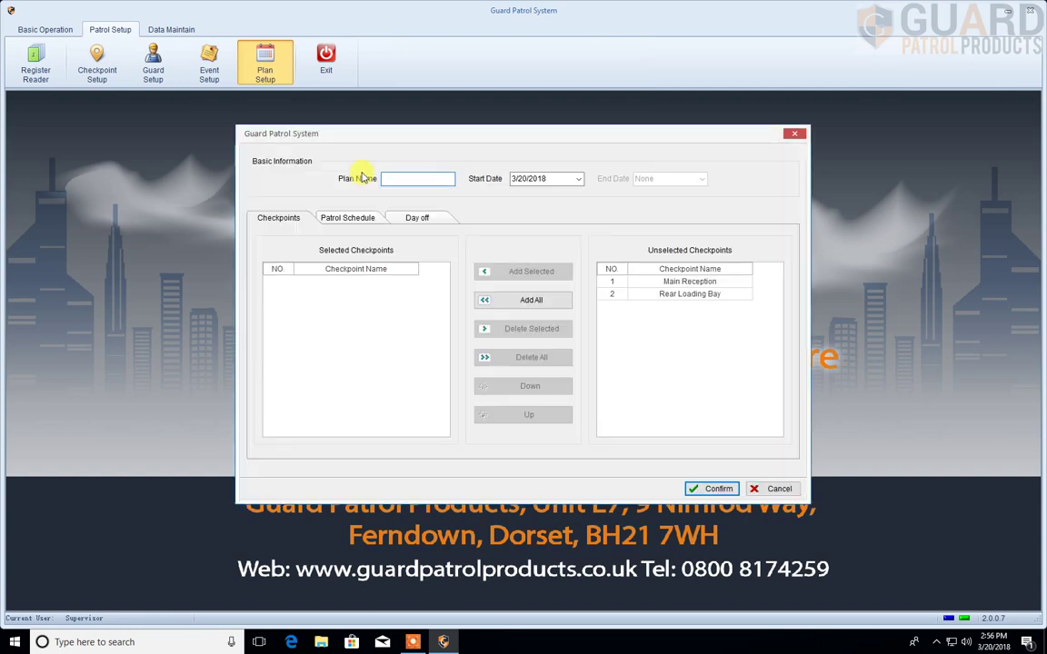
{"action": "type", "text": "Daily Check"}
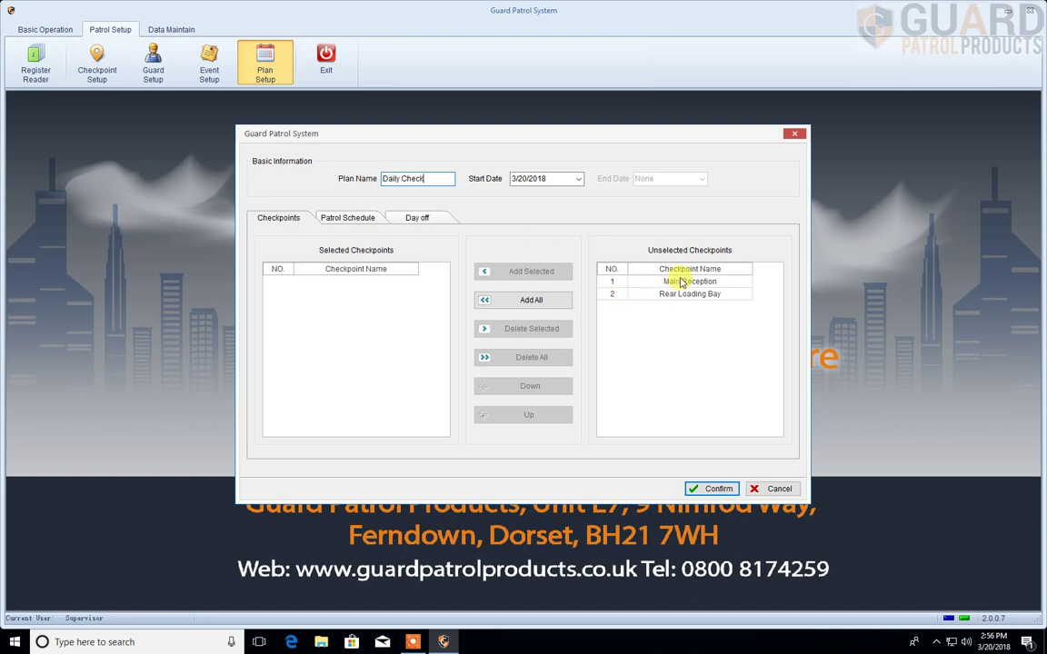
Step: Add Main Reception and Rear Loading Bay to the plan and begin batch scheduling
{"action": "left_click", "coordinate": [615, 282]}
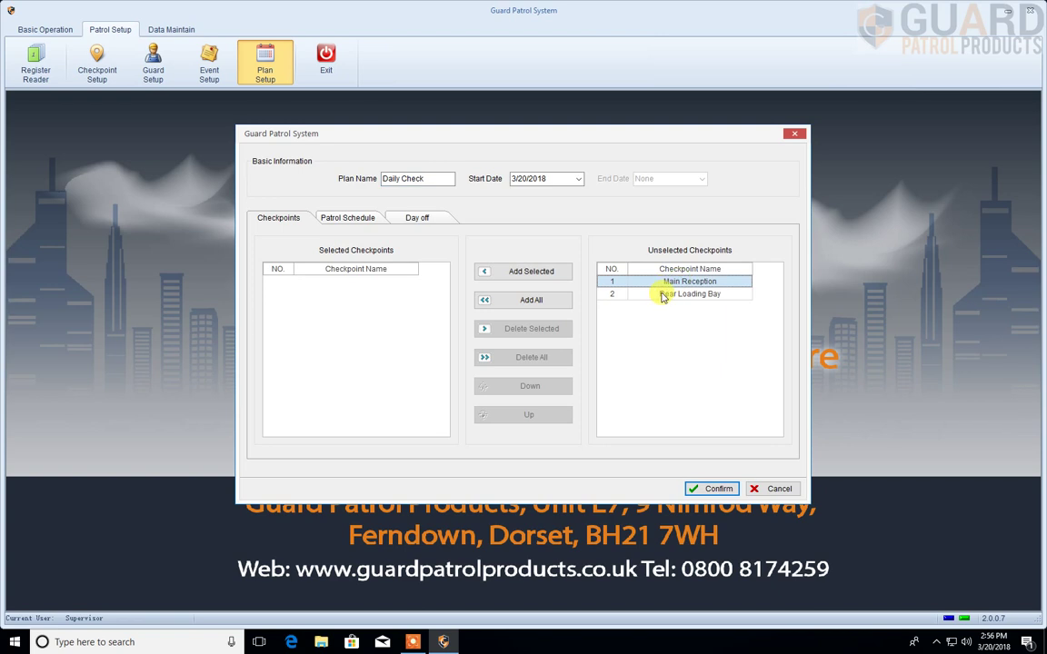
{"action": "left_click", "coordinate": [615, 294]}
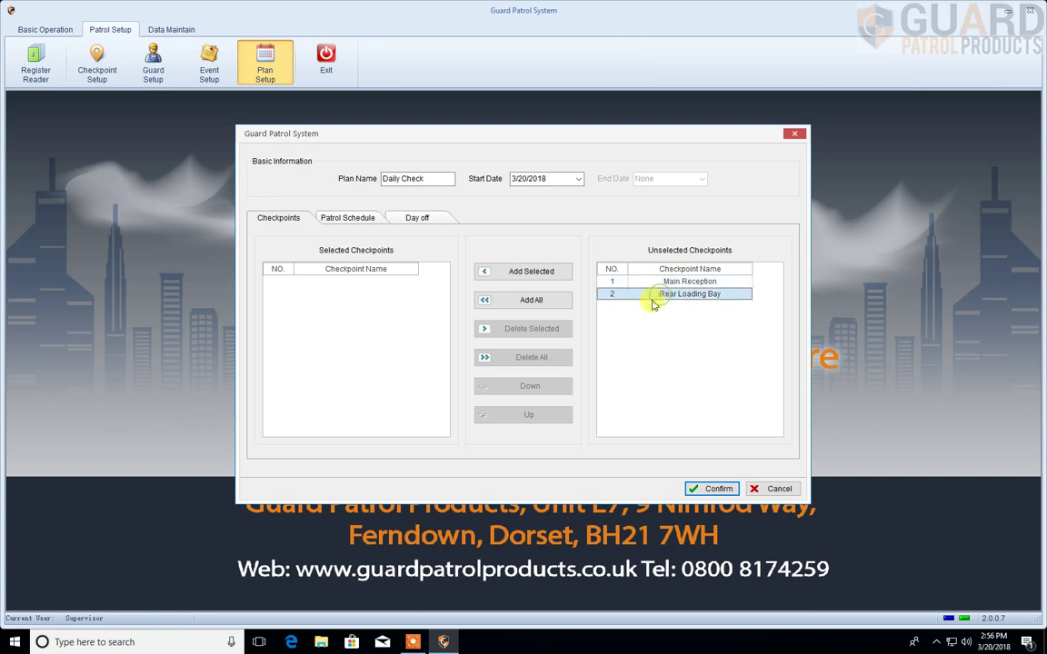
{"action": "left_click", "coordinate": [532, 299]}
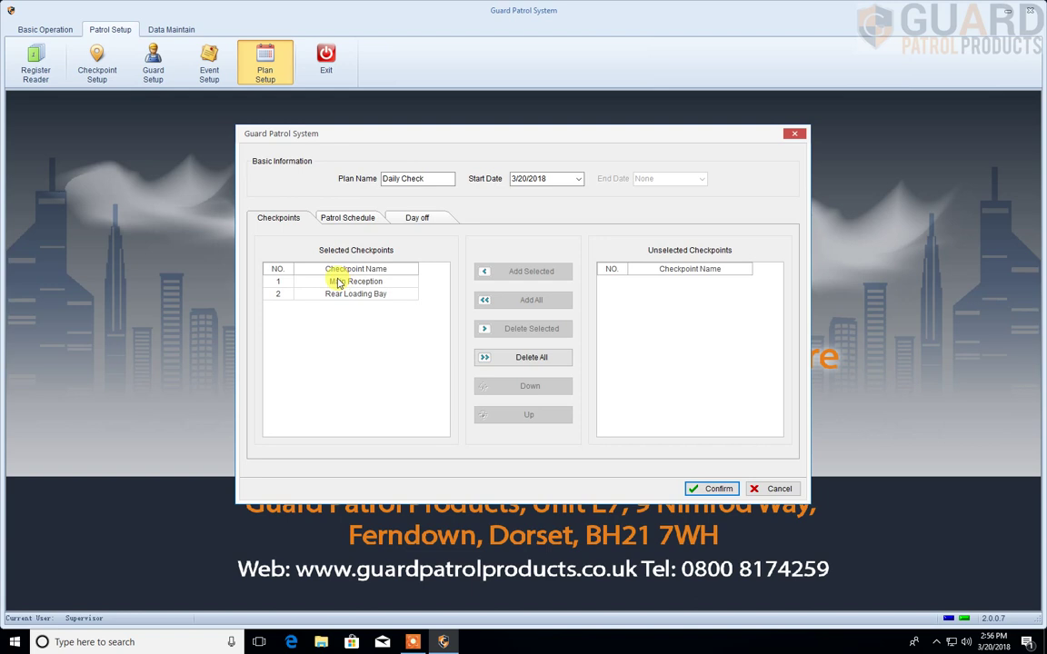
{"action": "left_click", "coordinate": [357, 223]}
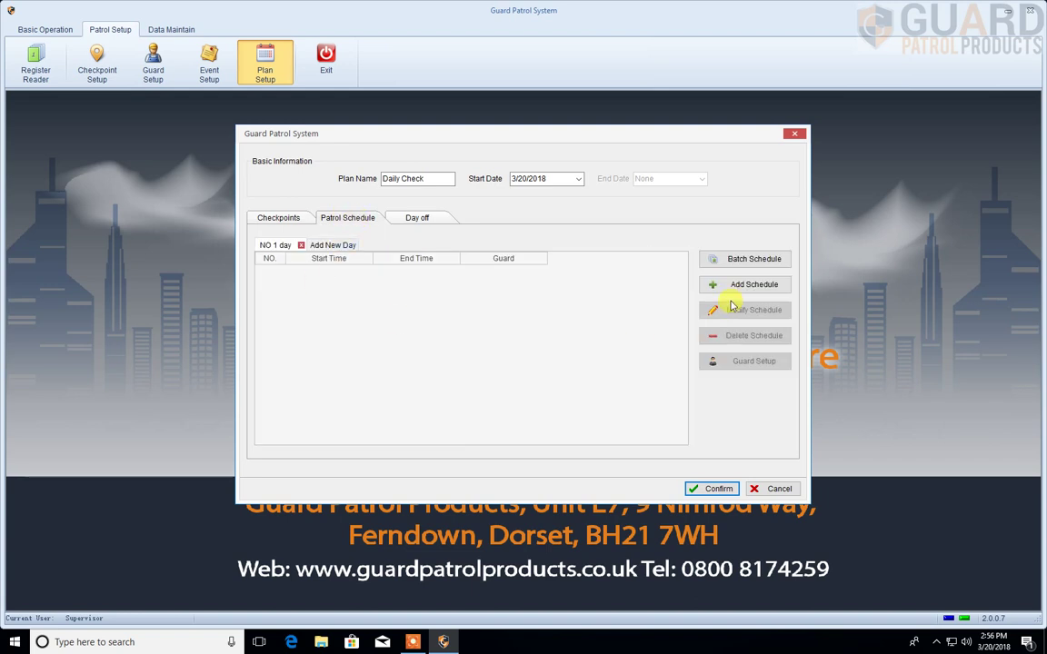
{"action": "left_click", "coordinate": [751, 262]}
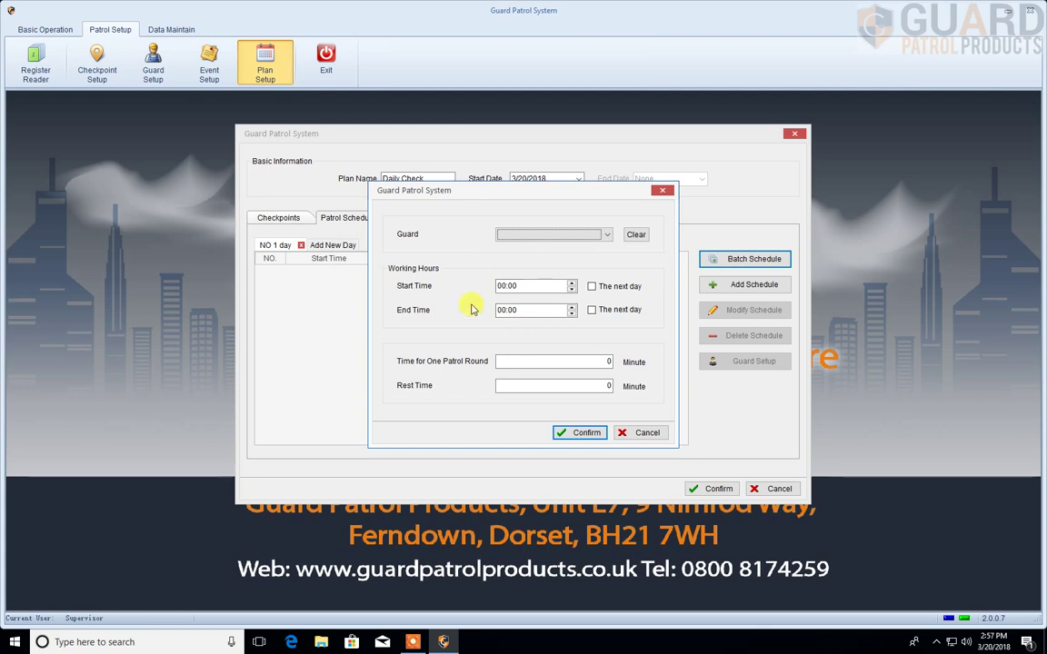
Step: Set the batch schedule's working hours from 08:00 to 20:00
{"action": "left_click", "coordinate": [546, 235]}
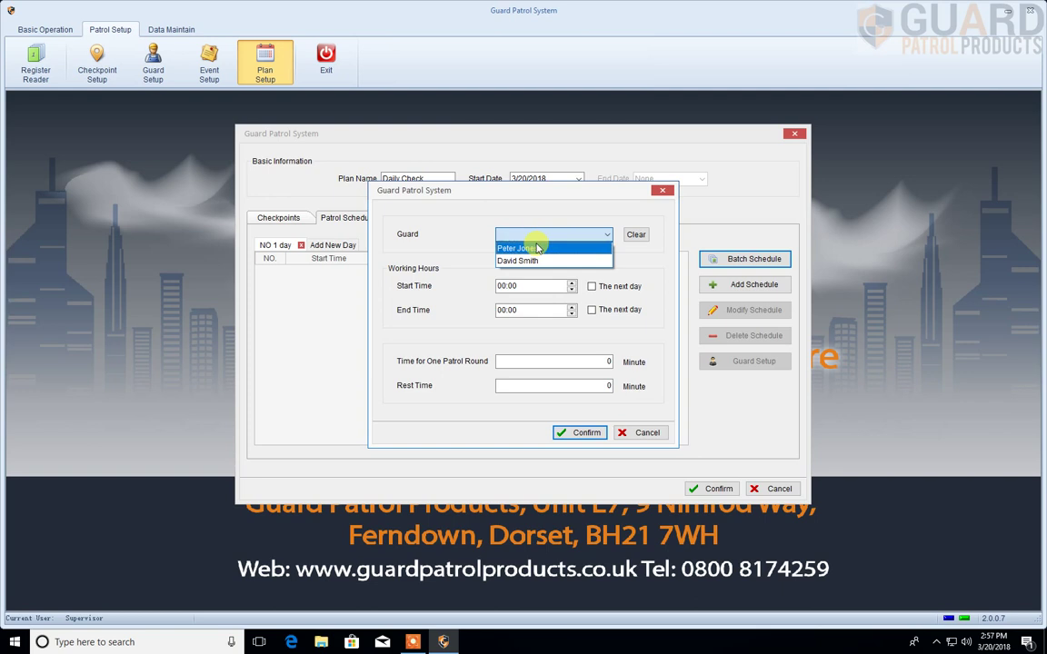
{"action": "left_click", "coordinate": [508, 235]}
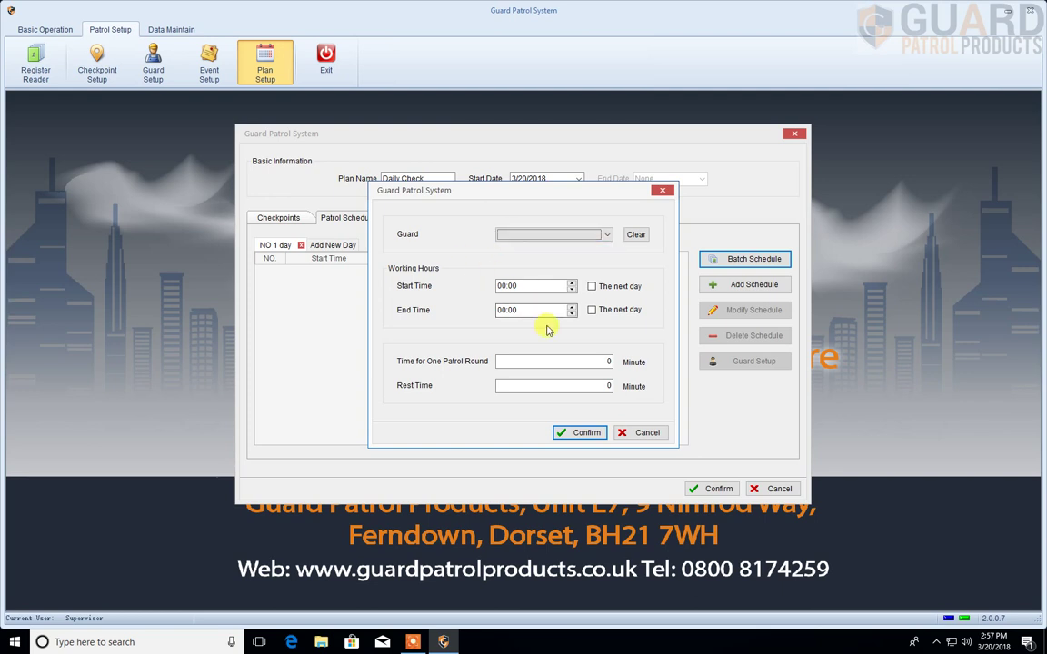
{"action": "left_click", "coordinate": [505, 286]}
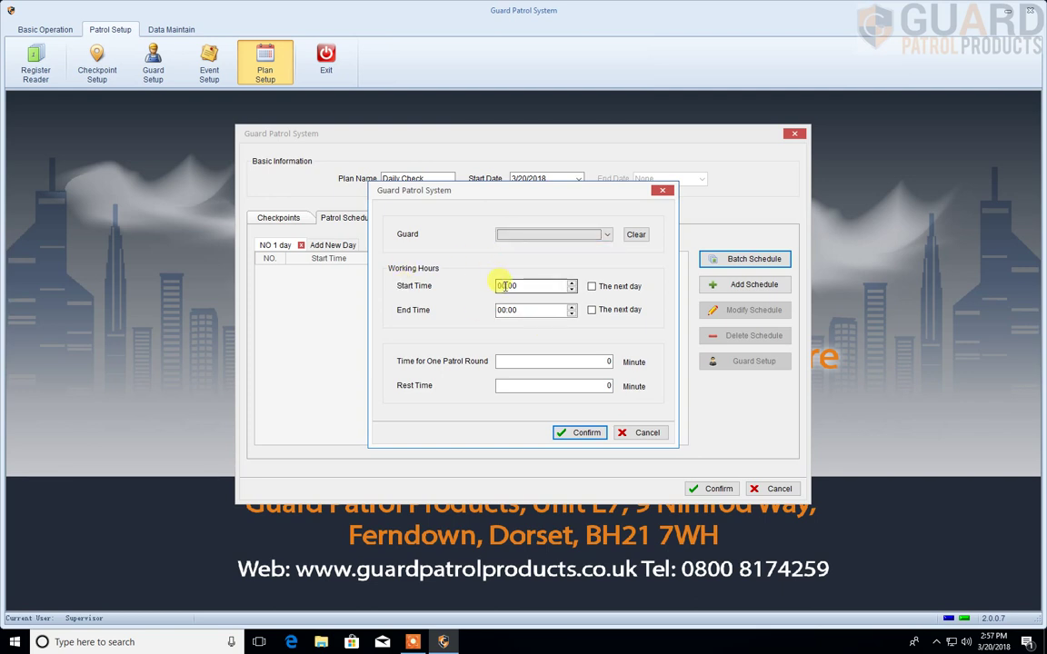
{"action": "left_click", "coordinate": [500, 286]}
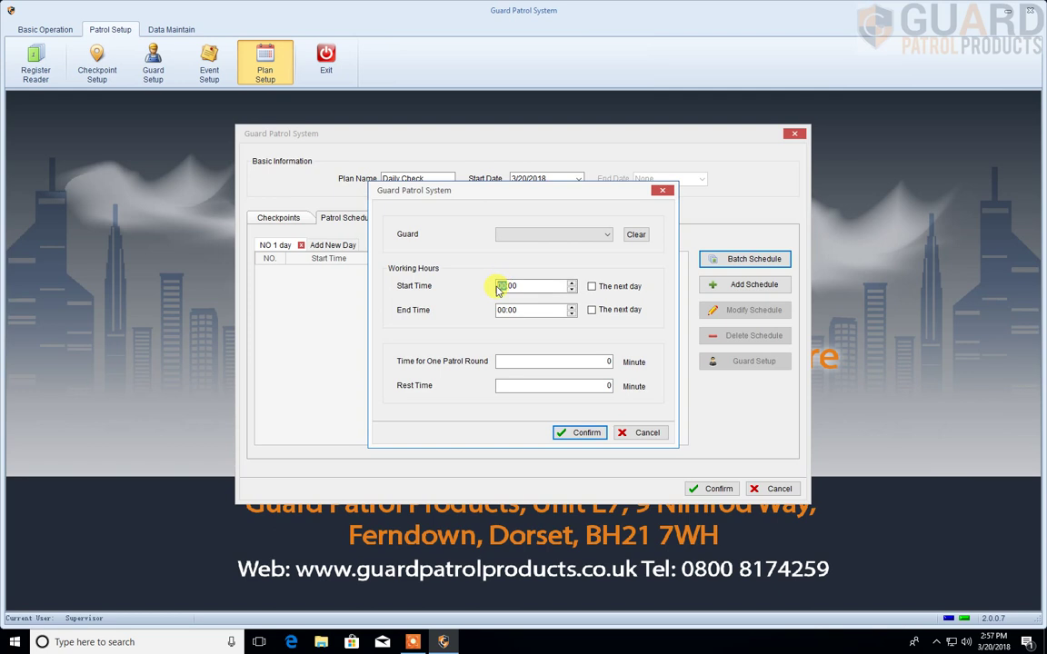
{"action": "key", "text": "Right"}
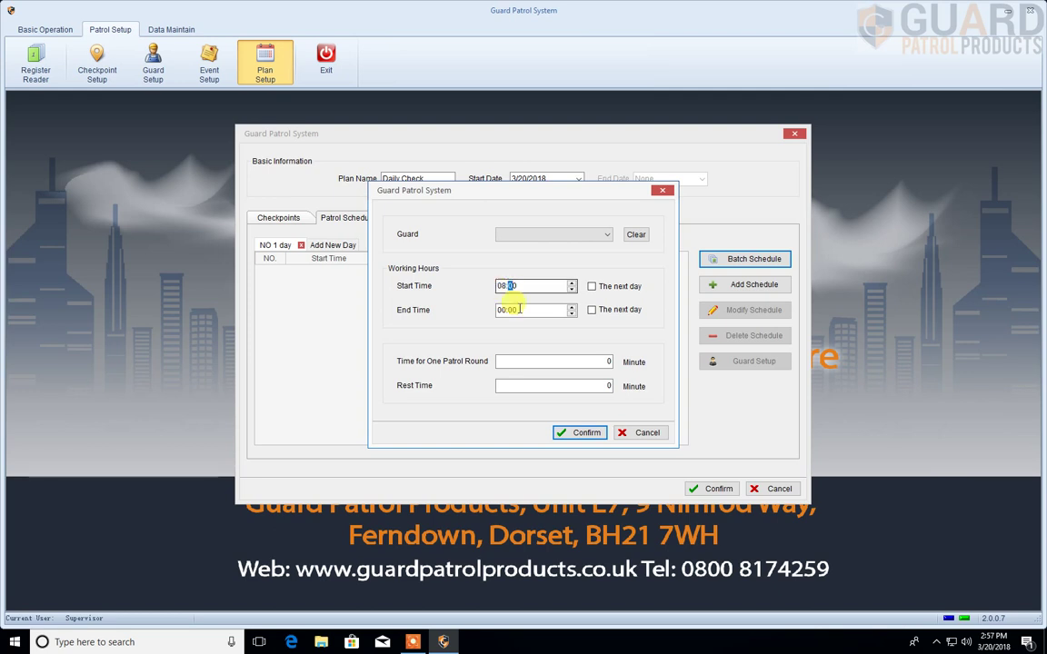
{"action": "left_click", "coordinate": [500, 310]}
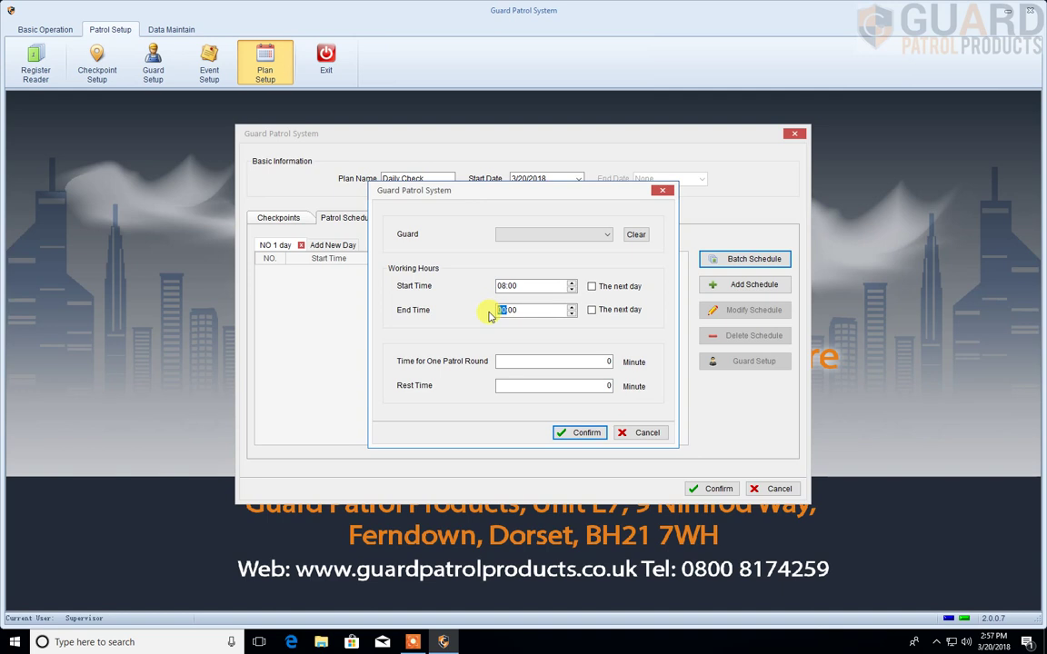
{"action": "key", "text": "Right"}
Step: Set each patrol round to 240 minutes with 0 rest time and confirm the batch
{"action": "left_click", "coordinate": [605, 361]}
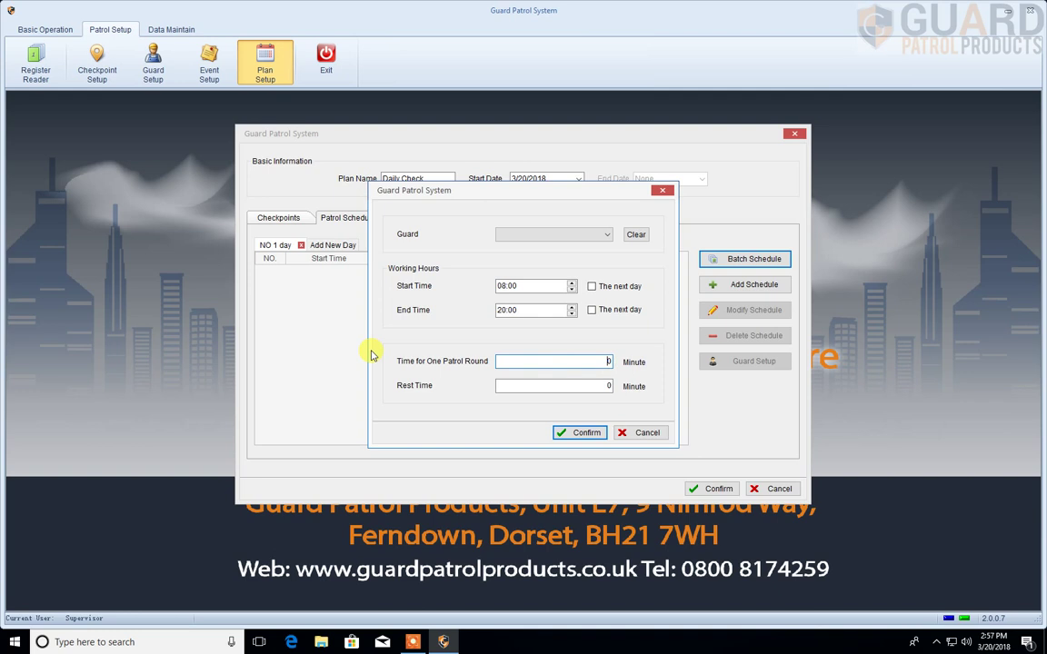
{"action": "type", "text": "3"}
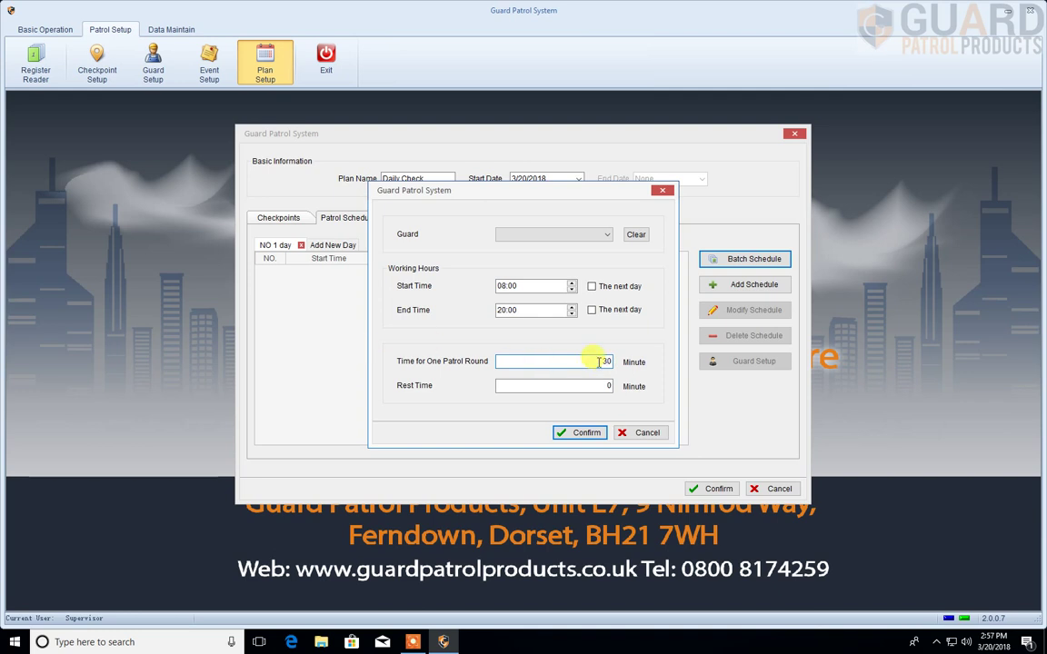
{"action": "left_click", "coordinate": [605, 386]}
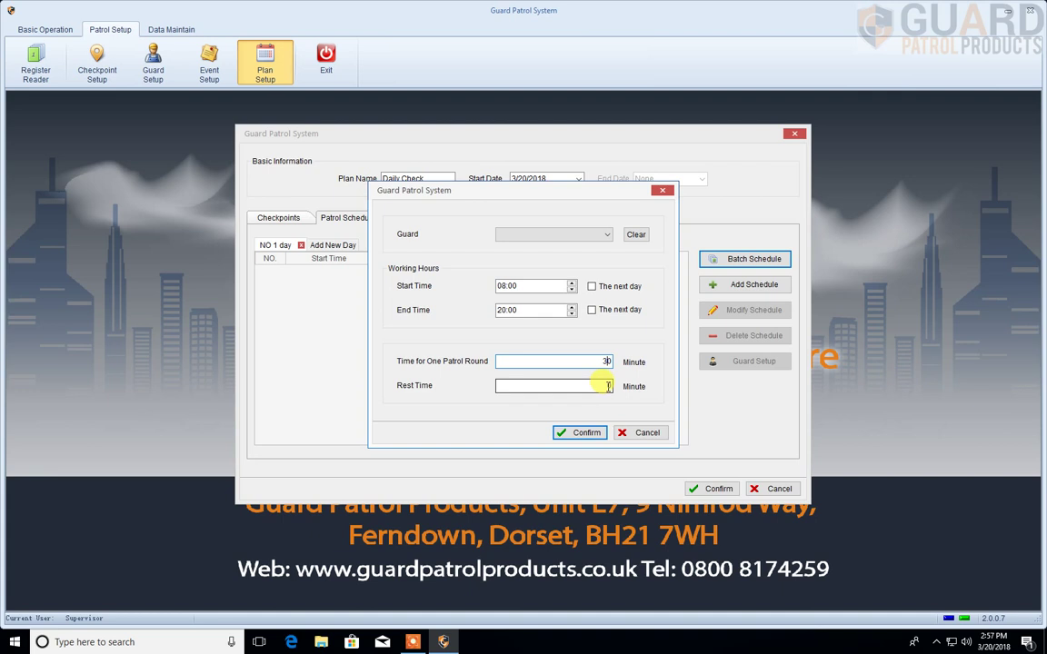
{"action": "type", "text": "0"}
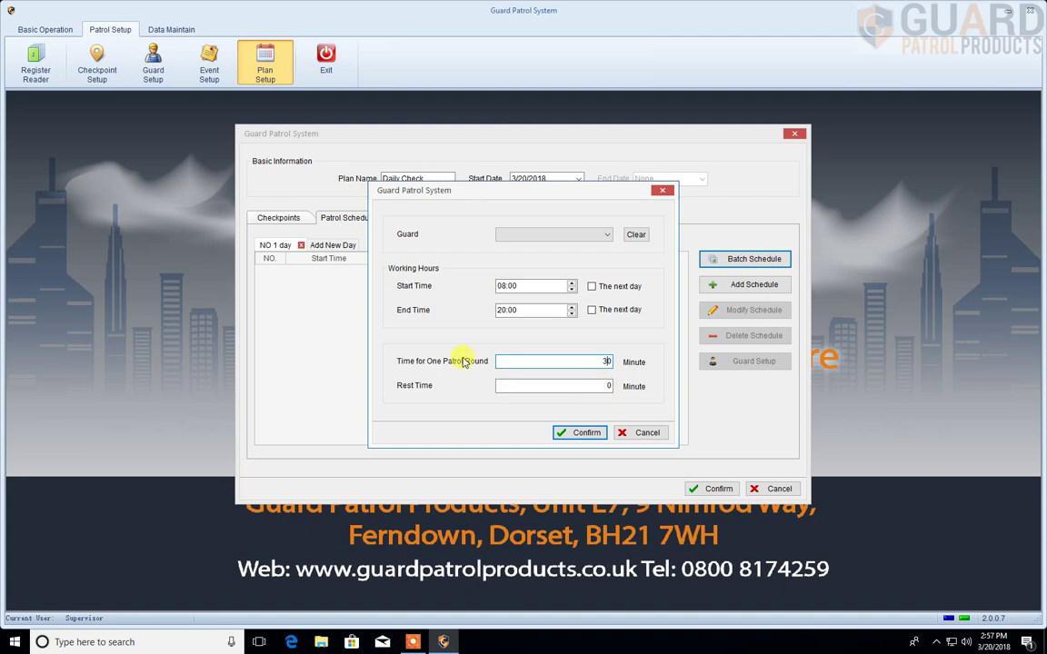
{"action": "left_click", "coordinate": [505, 286]}
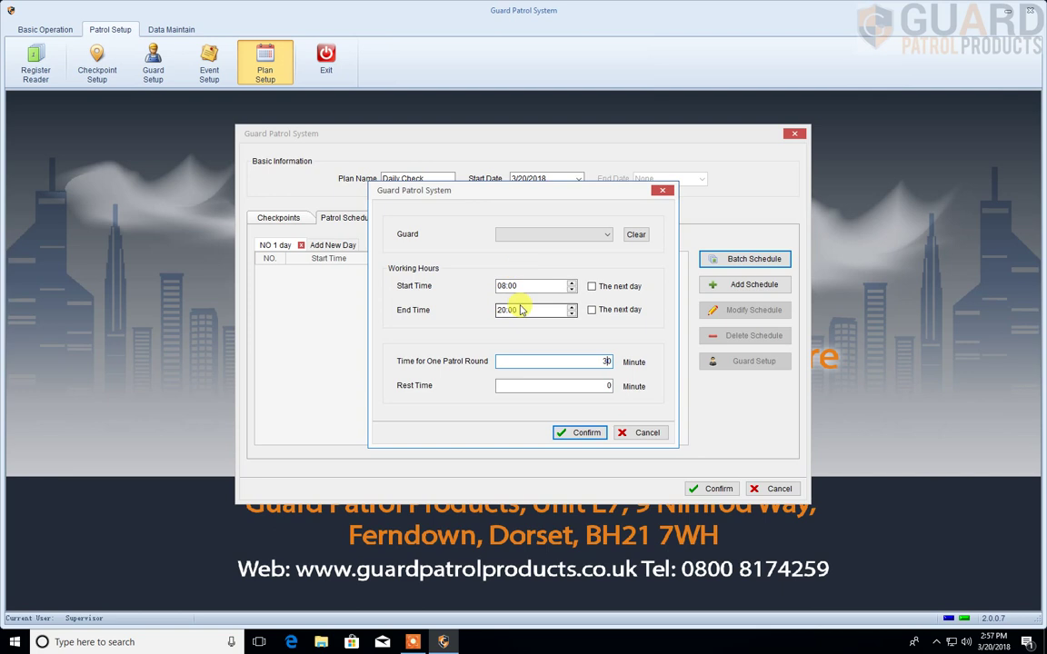
{"action": "left_click", "coordinate": [605, 362]}
{"action": "type", "text": "60"}
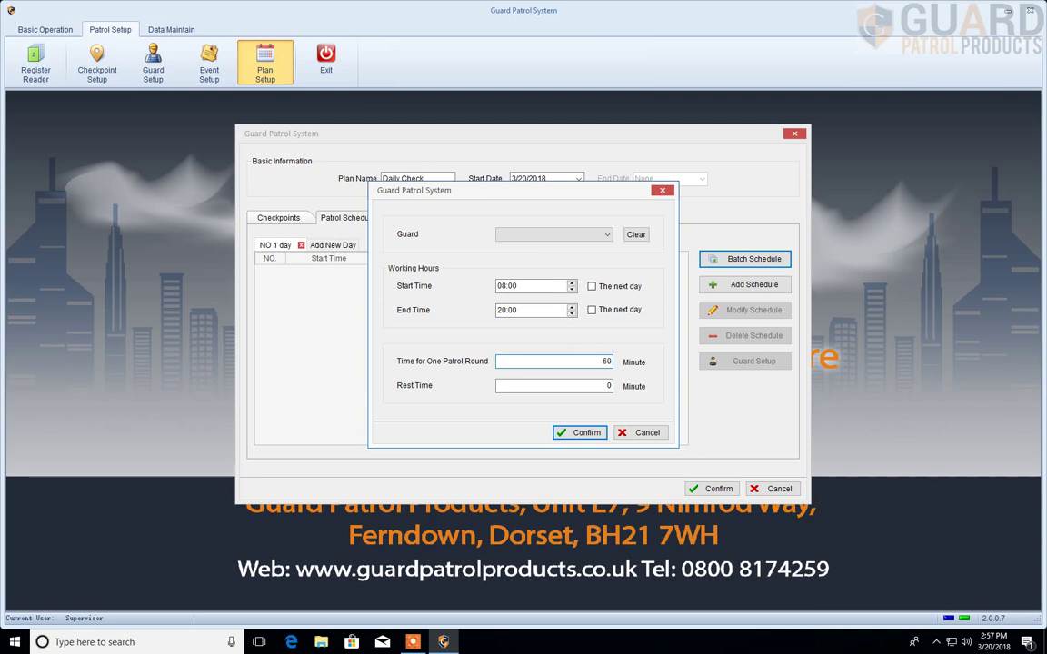
{"action": "key", "text": "BackSpace"}
{"action": "key", "text": "BackSpace"}
{"action": "type", "text": "1"}
{"action": "left_click_drag", "start_coordinate": [593, 362], "coordinate": [609, 361]}
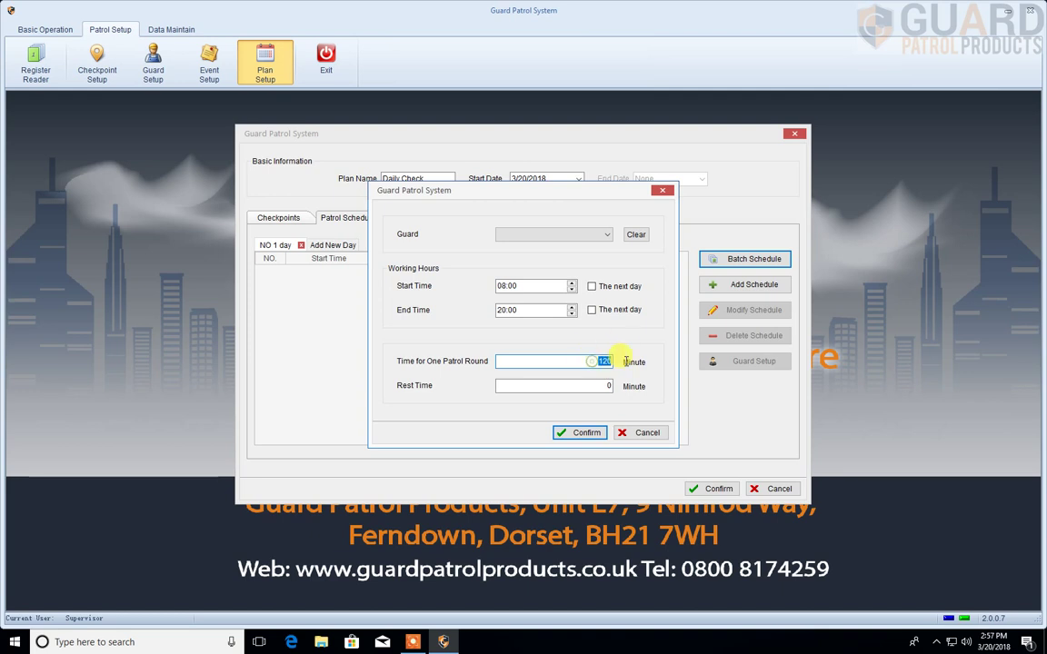
{"action": "type", "text": "240"}
{"action": "left_click", "coordinate": [589, 433]}
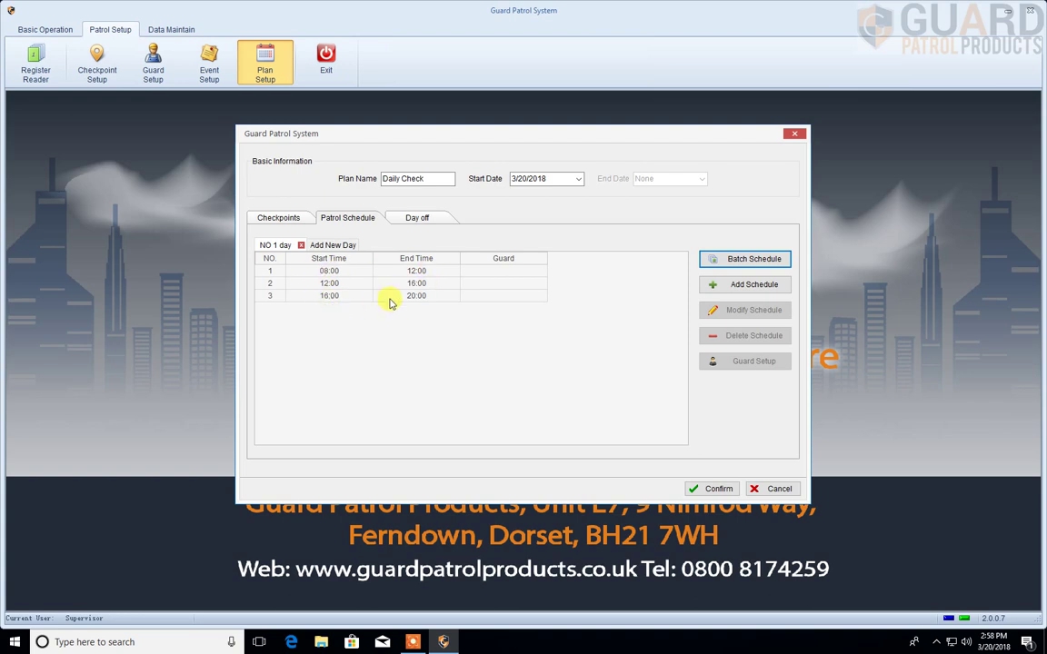
Step: Leave Saturday and Sunday unticked on the Day off tab and save the Daily Check plan
{"action": "left_click", "coordinate": [418, 220]}
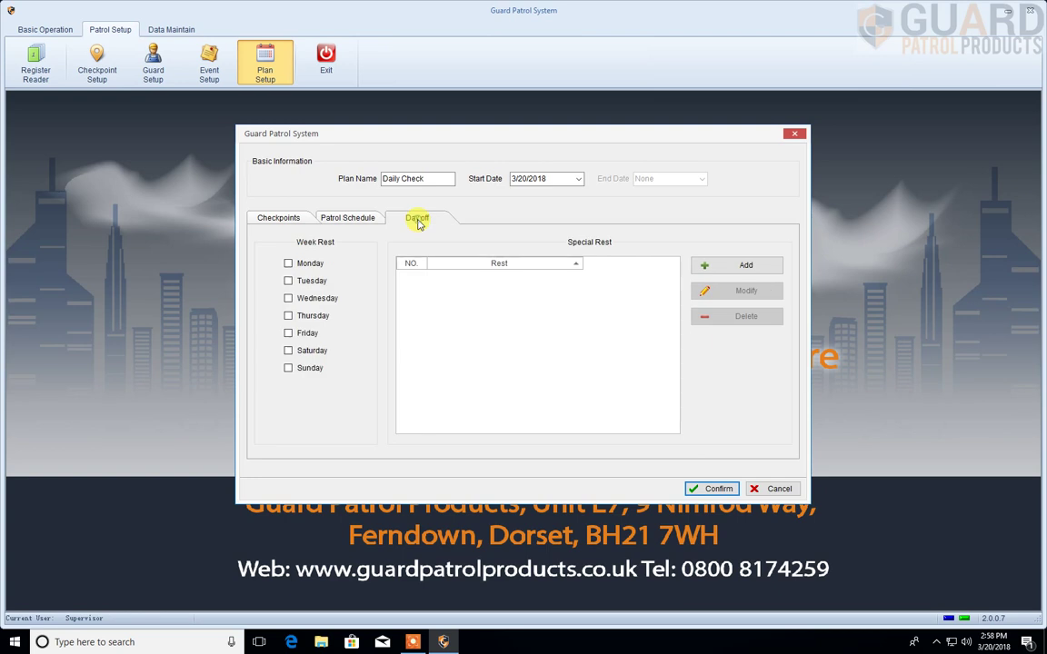
{"action": "left_click", "coordinate": [288, 351]}
{"action": "left_click", "coordinate": [288, 368]}
{"action": "left_click", "coordinate": [288, 350]}
{"action": "left_click", "coordinate": [288, 368]}
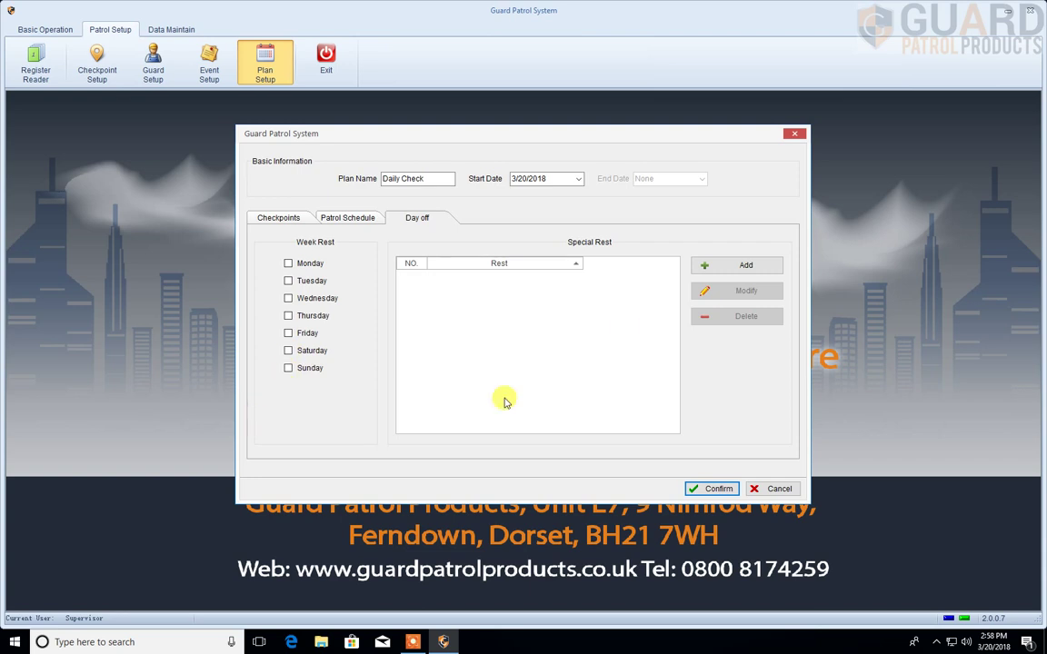
{"action": "left_click", "coordinate": [718, 489]}
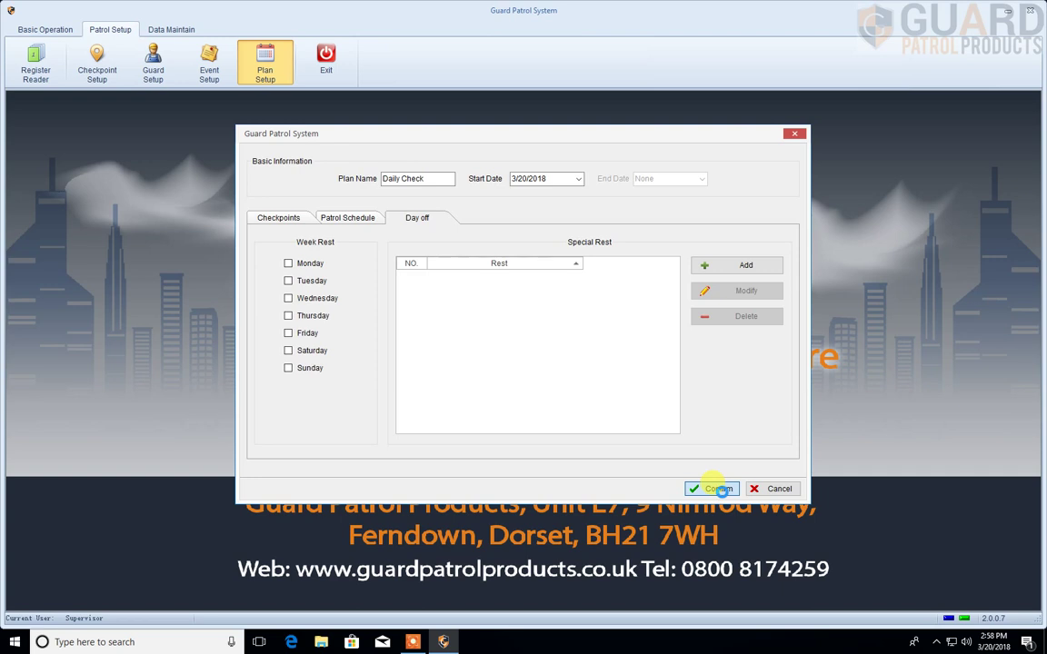
{"action": "left_click", "coordinate": [718, 489]}
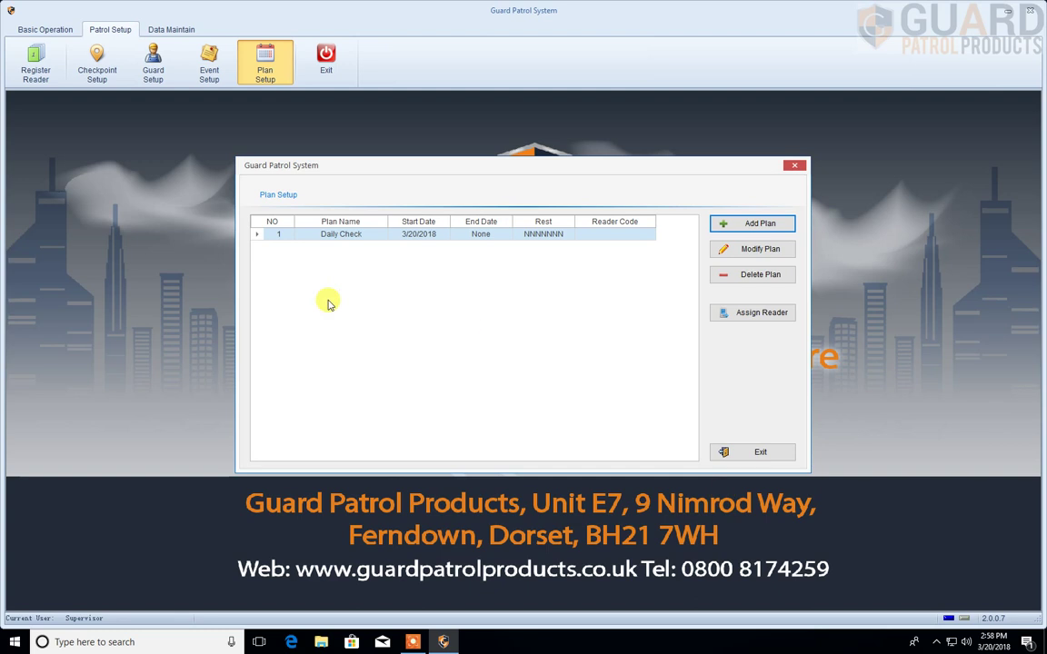
Step: Exit the plan list and return to Basic Operation's seven-record history
{"action": "left_click", "coordinate": [729, 452]}
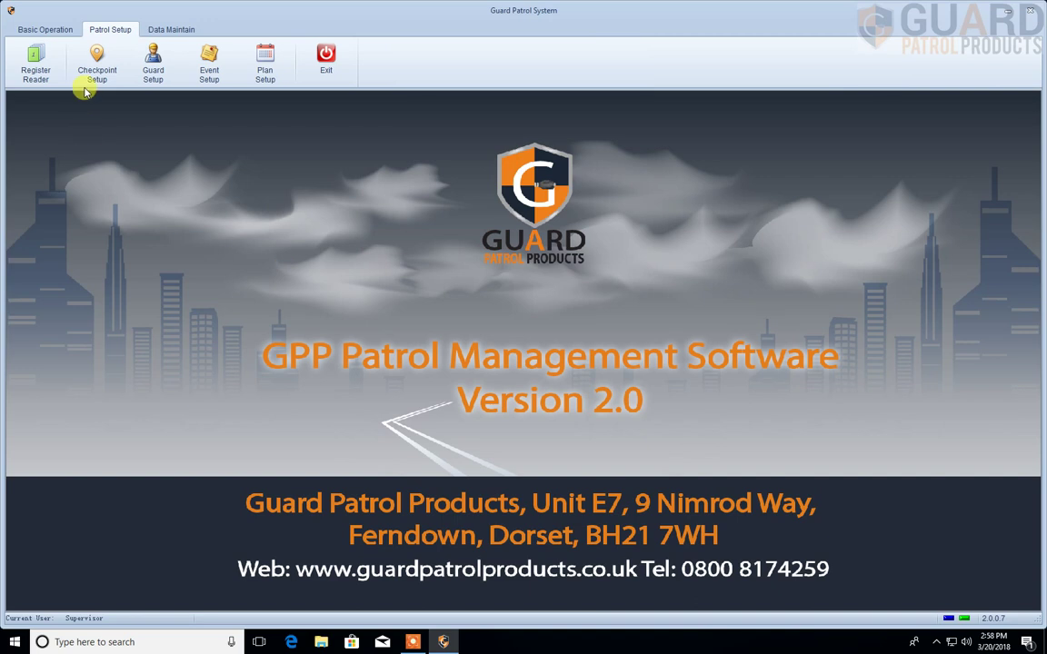
{"action": "left_click", "coordinate": [41, 31]}
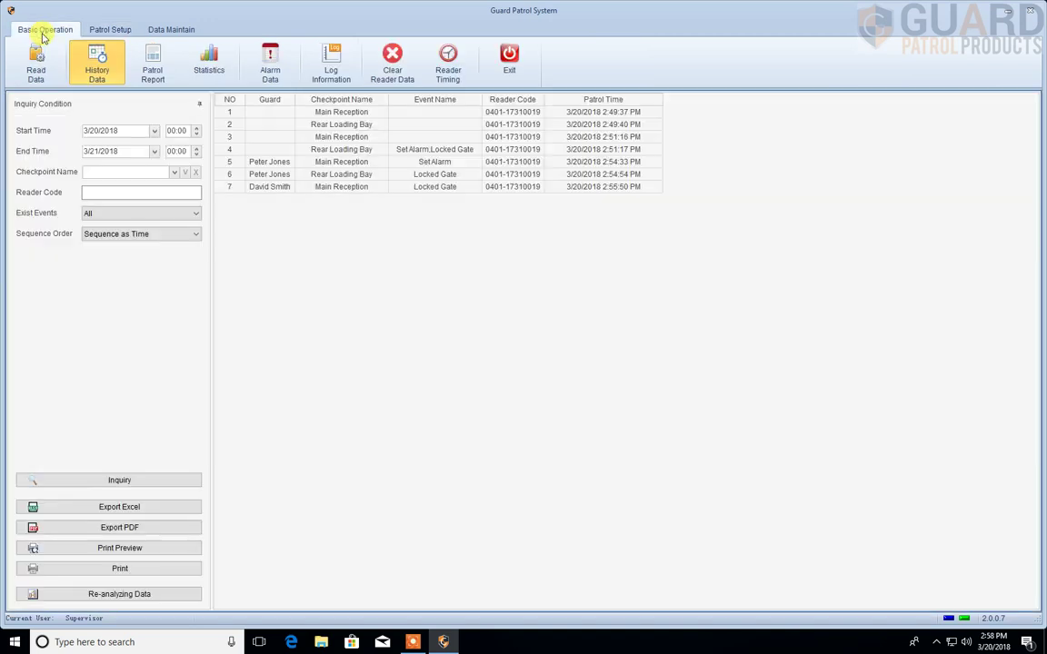
Step: Run the Patrol Report inquiry for 3/20/2018, listing the three Daily Check rounds
{"action": "left_click", "coordinate": [152, 62]}
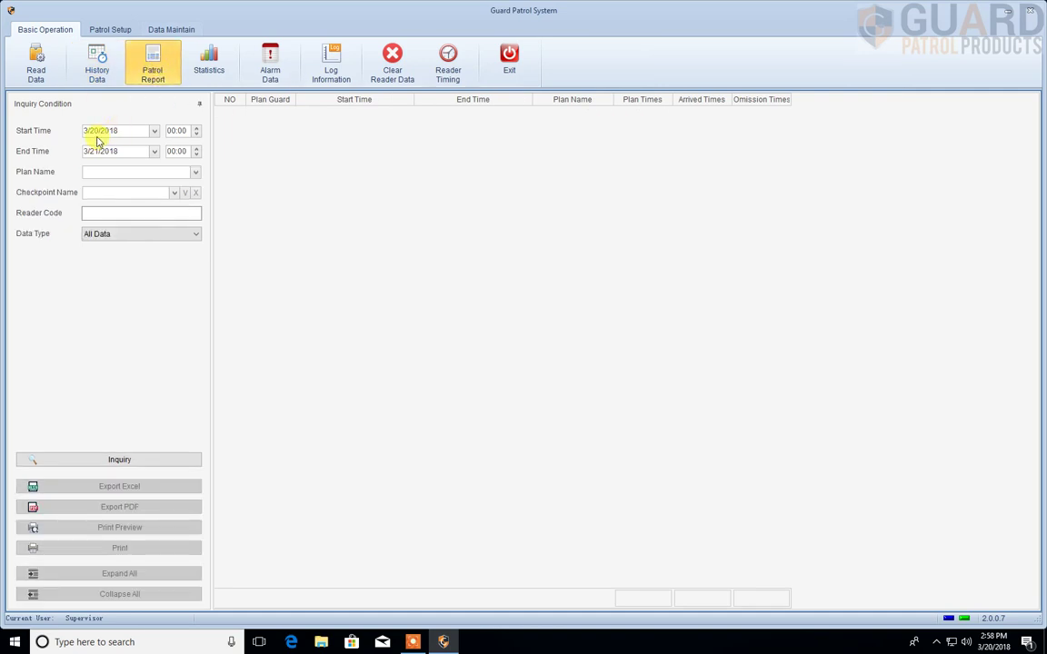
{"action": "left_click", "coordinate": [114, 461]}
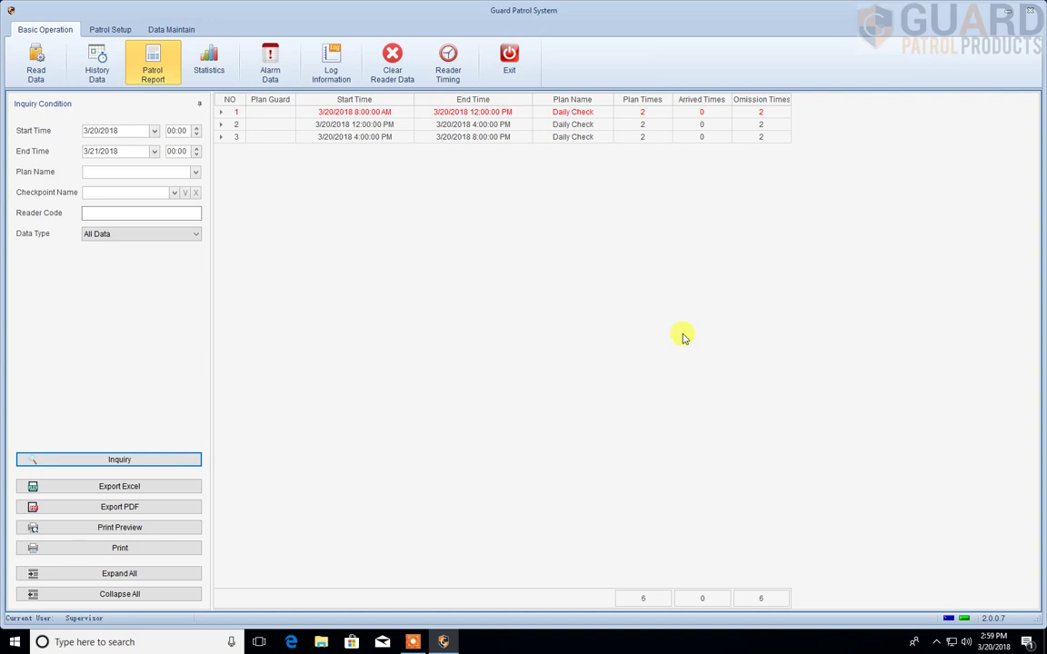
{"action": "mouse_move", "coordinate": [992, 646]}
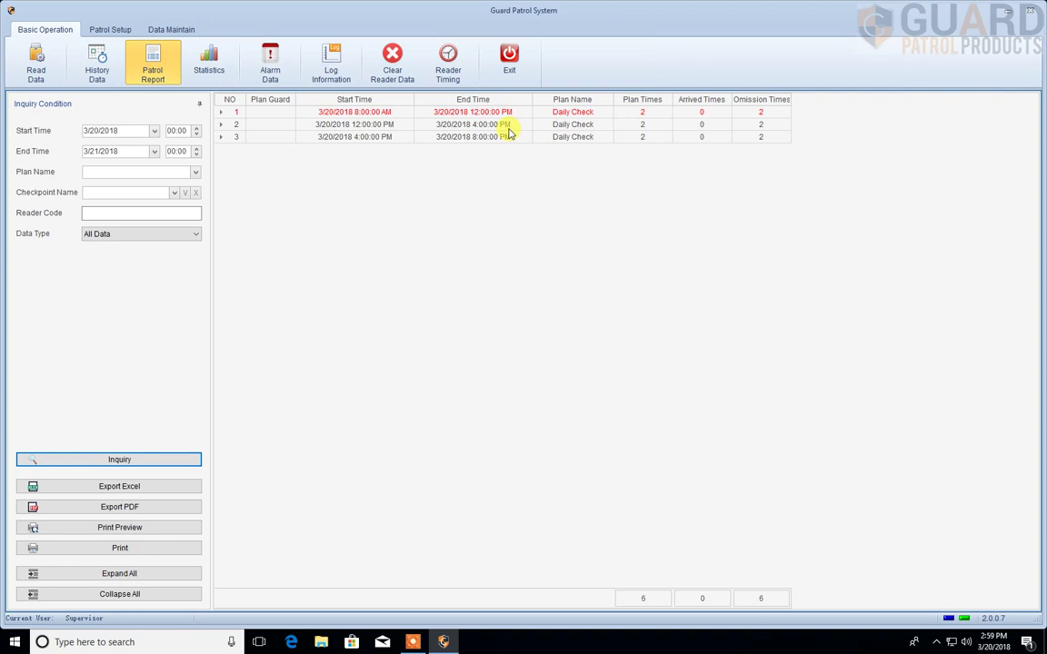
Step: Read new reader data, refresh the report, expand round 2's checkpoints and print-preview it
{"action": "left_click", "coordinate": [27, 65]}
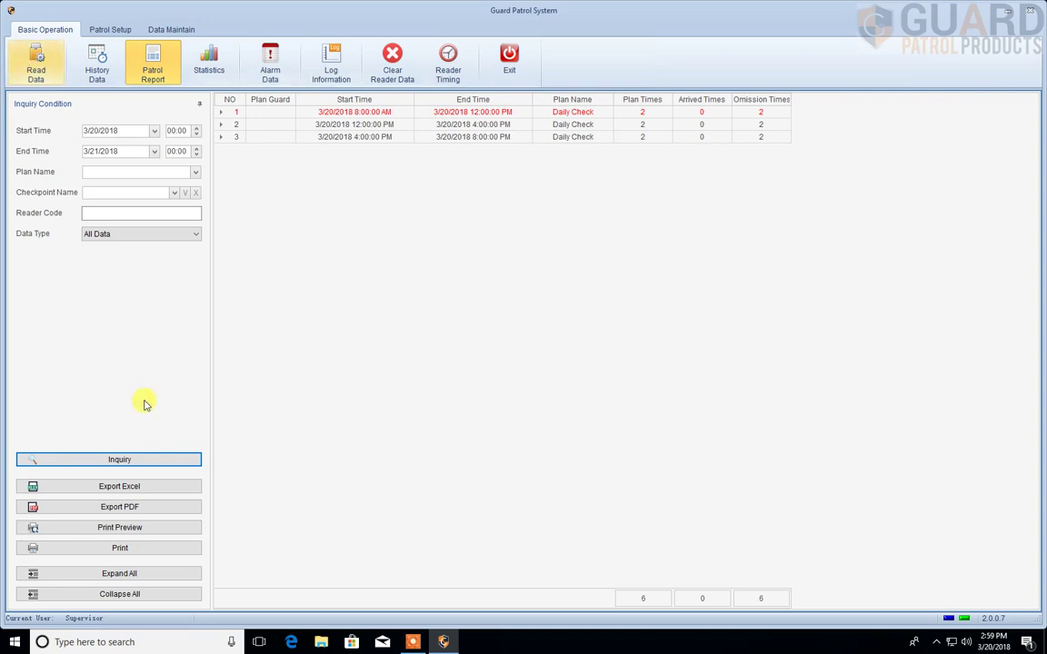
{"action": "left_click", "coordinate": [150, 460]}
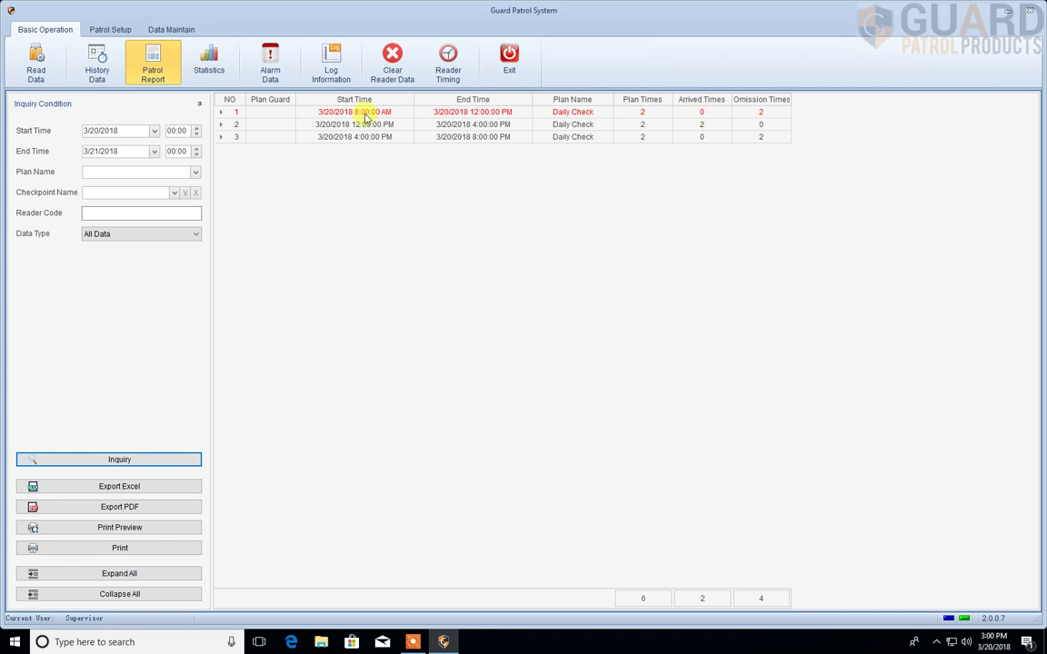
{"action": "left_click", "coordinate": [221, 125]}
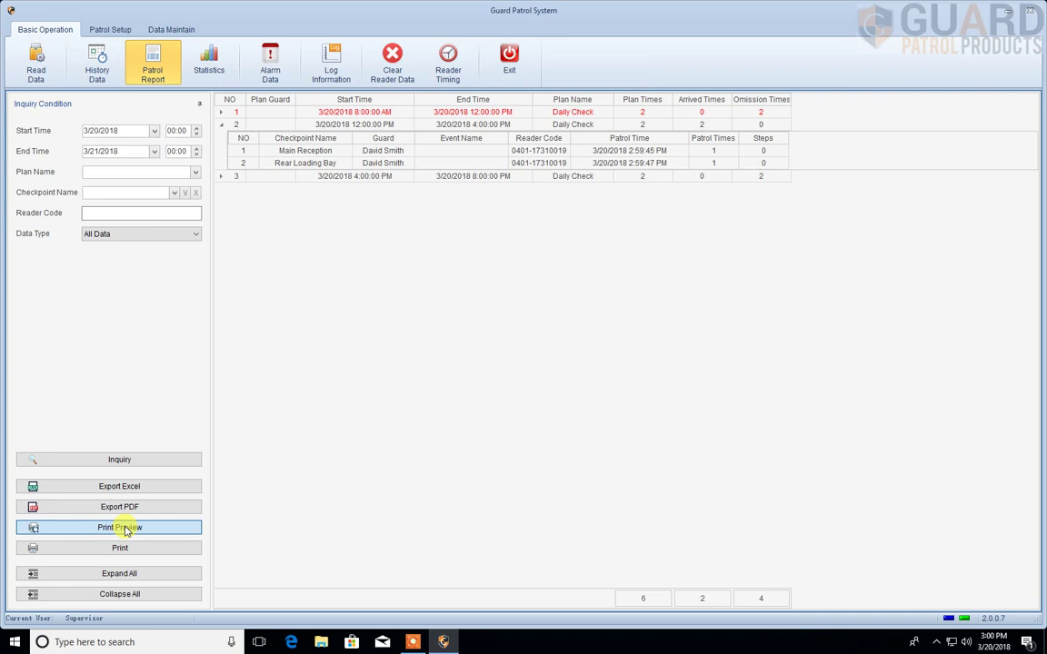
{"action": "left_click", "coordinate": [126, 528]}
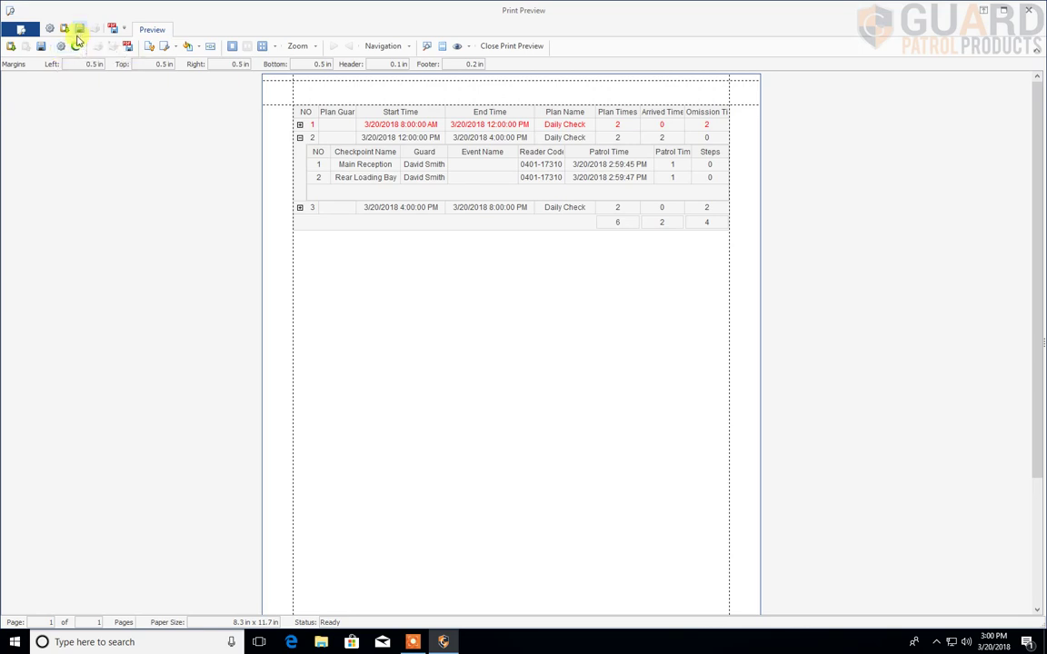
{"action": "left_click", "coordinate": [1031, 10]}
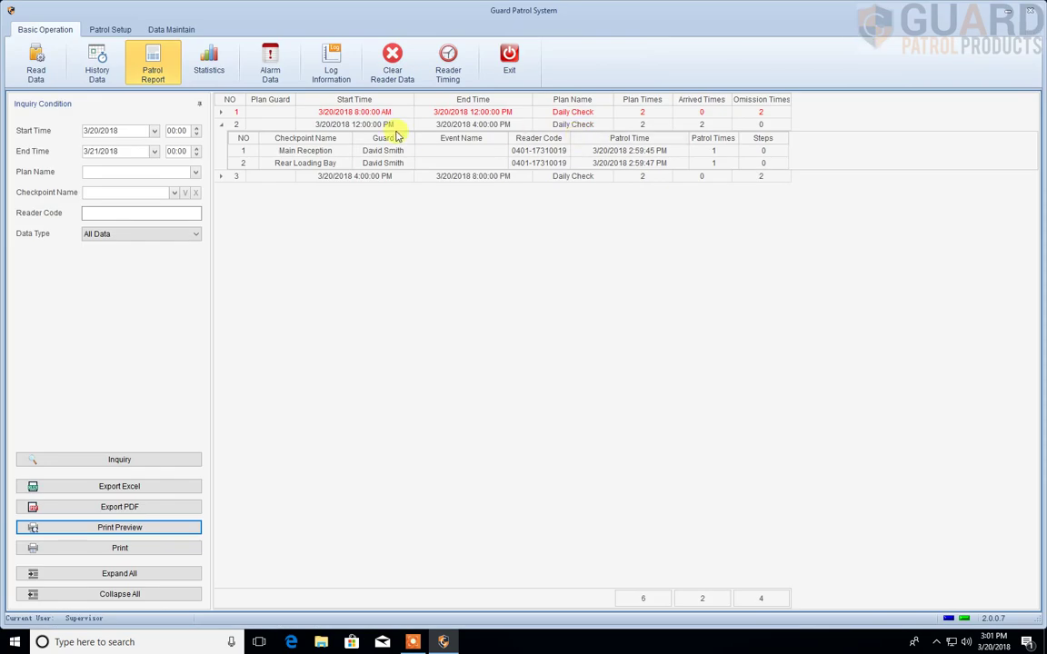
{"action": "left_click", "coordinate": [215, 72]}
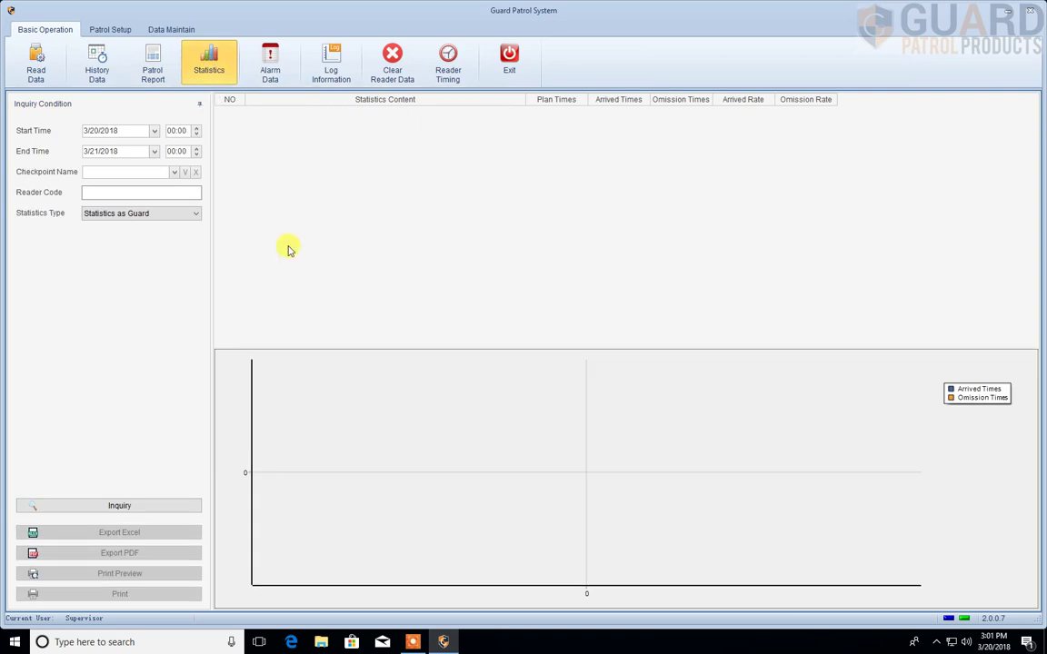
Step: Generate patrol statistics grouped by guard with the arrived/omission bar chart
{"action": "left_click", "coordinate": [139, 214]}
{"action": "left_click", "coordinate": [135, 226]}
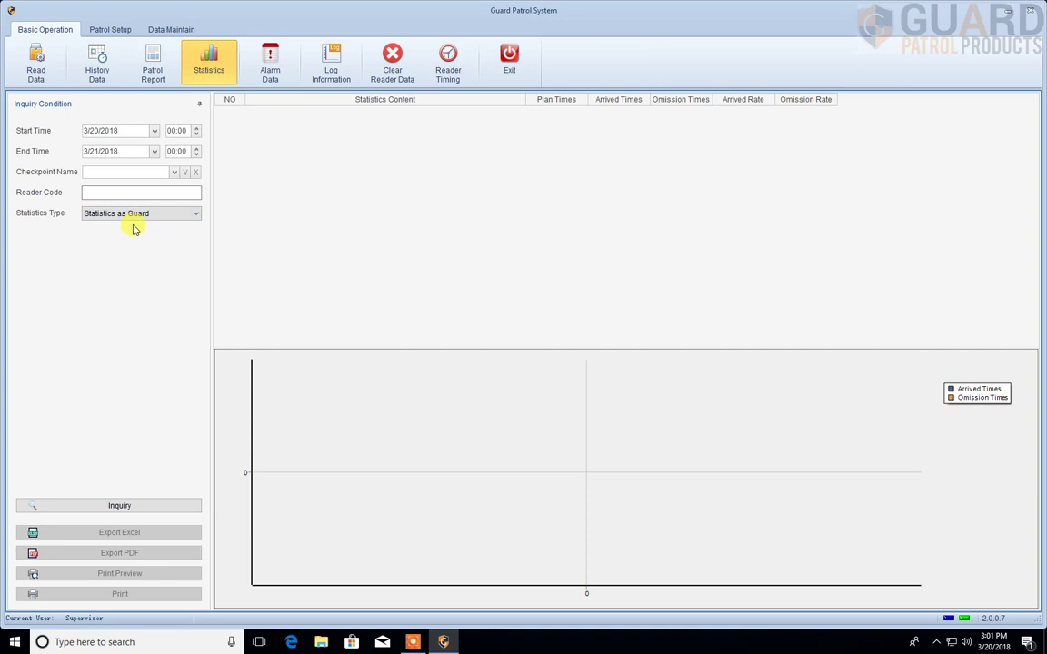
{"action": "left_click", "coordinate": [136, 511]}
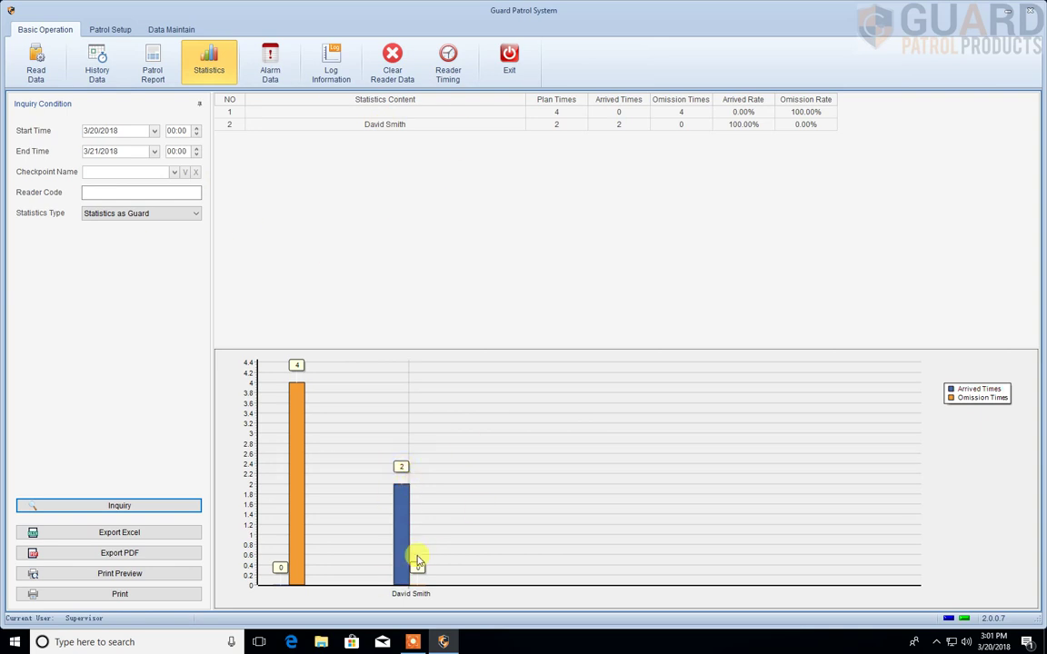
Step: Regroup the statistics by checkpoint and rerun the inquiry
{"action": "left_click", "coordinate": [165, 213]}
{"action": "left_click", "coordinate": [150, 236]}
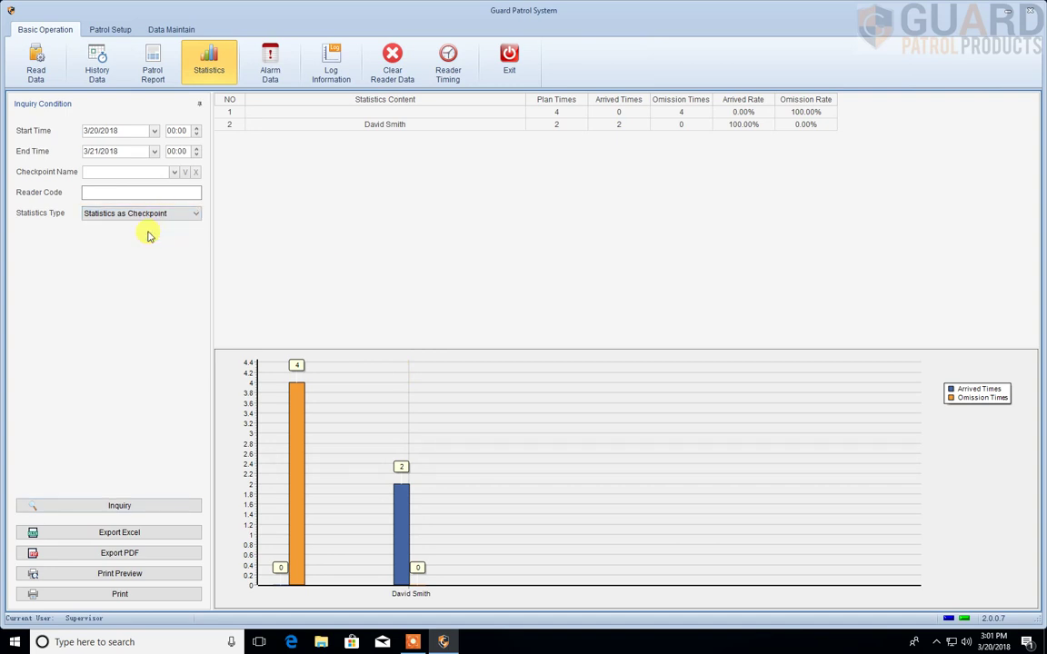
{"action": "left_click", "coordinate": [145, 505]}
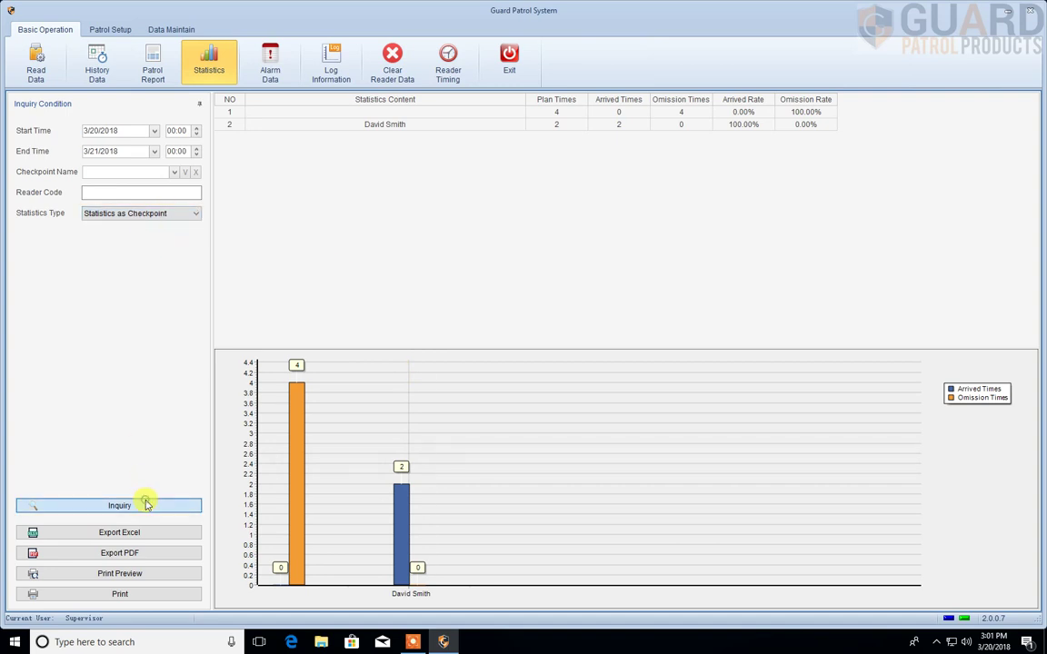